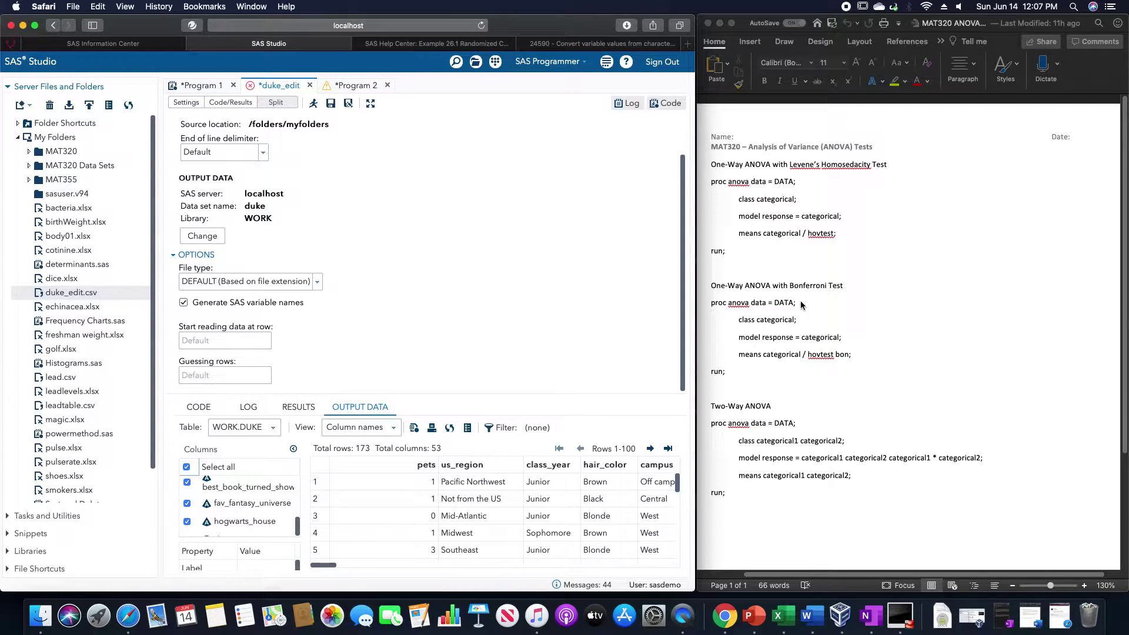
Switch to the Word ANOVA notes, placing the cursor after the 'One-Way ANOVA with Bonferroni Test' heading
click(782, 245)
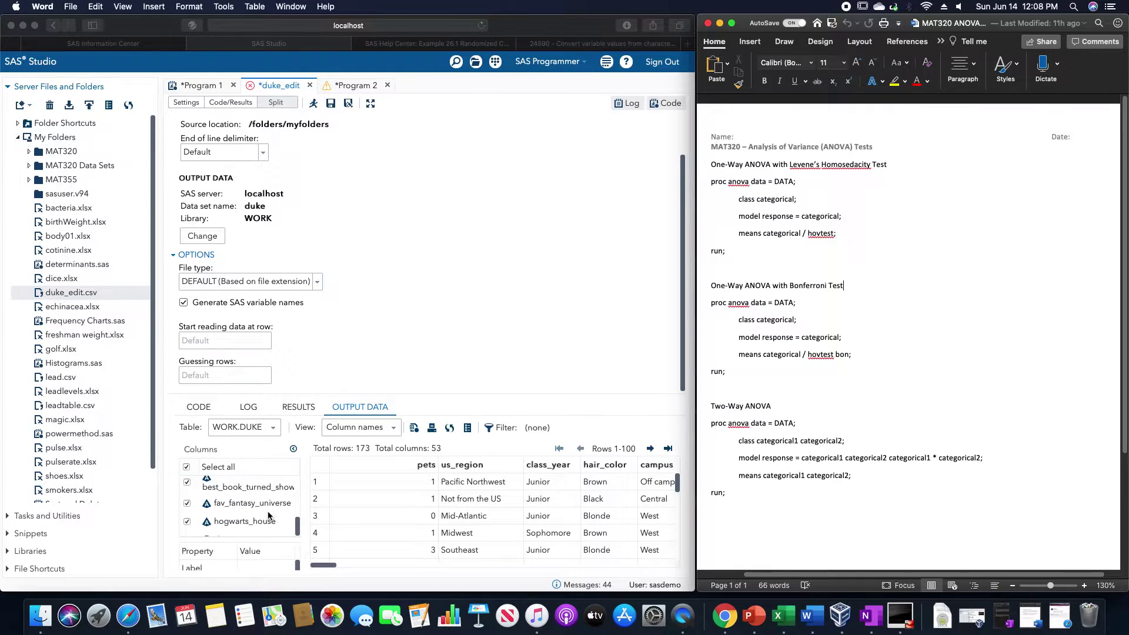
scroll(267, 510, up, 5)
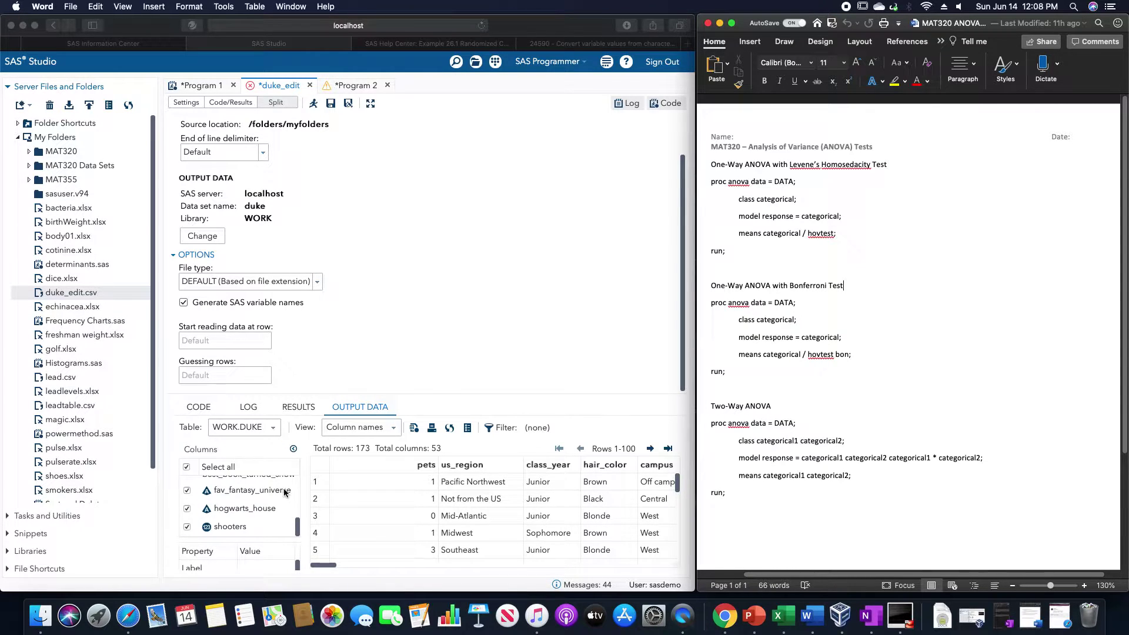
scroll(285, 496, up, 3)
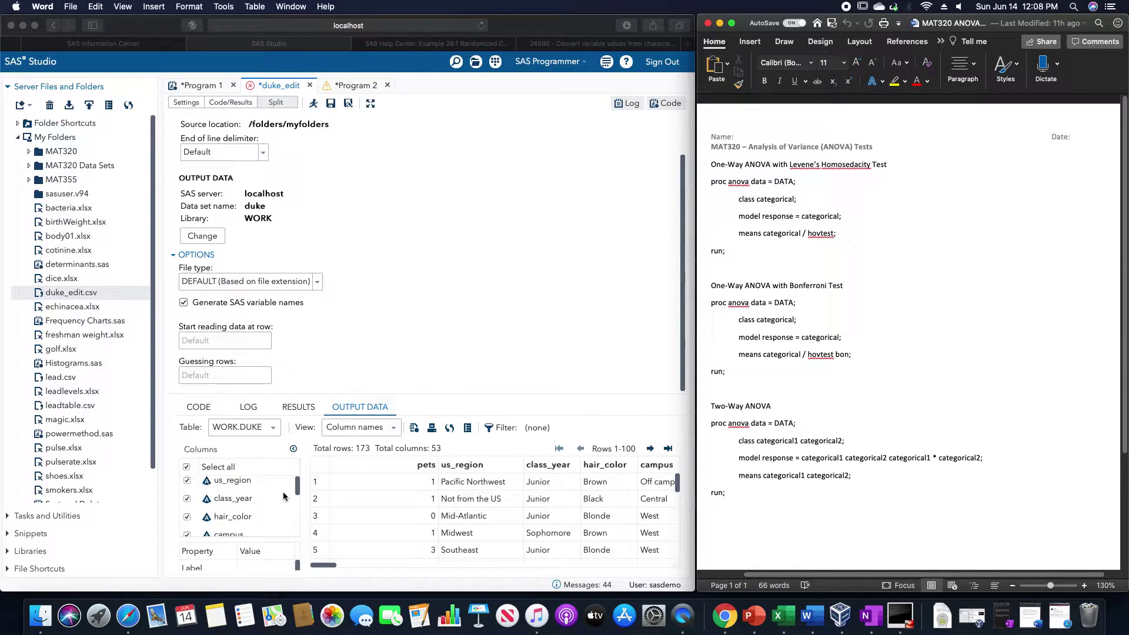
scroll(283, 496, down, 5)
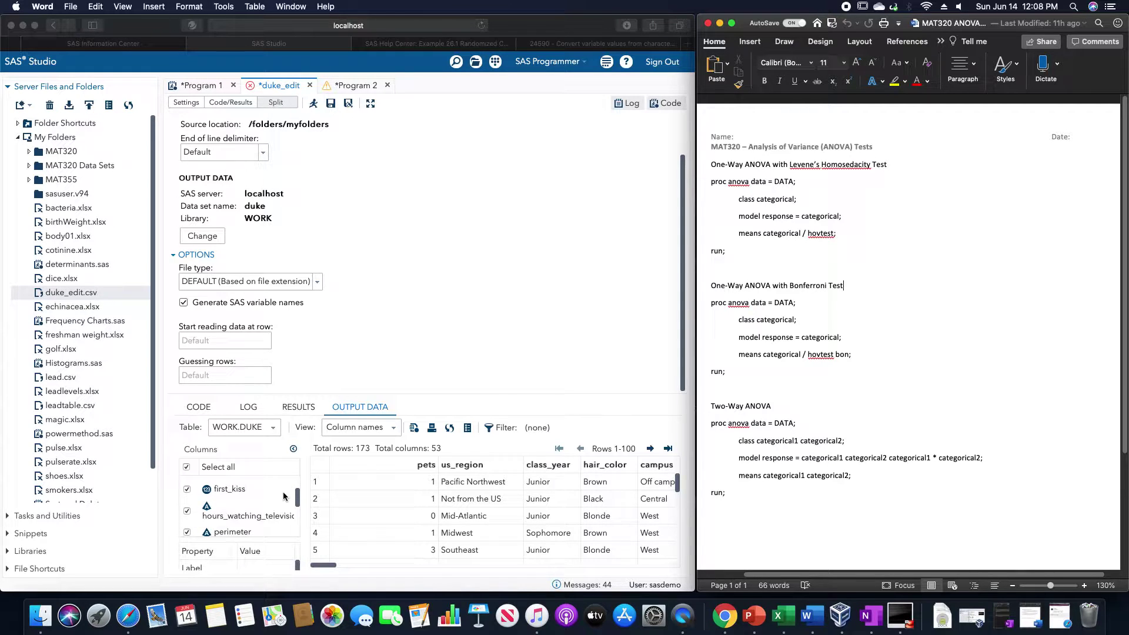
scroll(283, 496, down, 5)
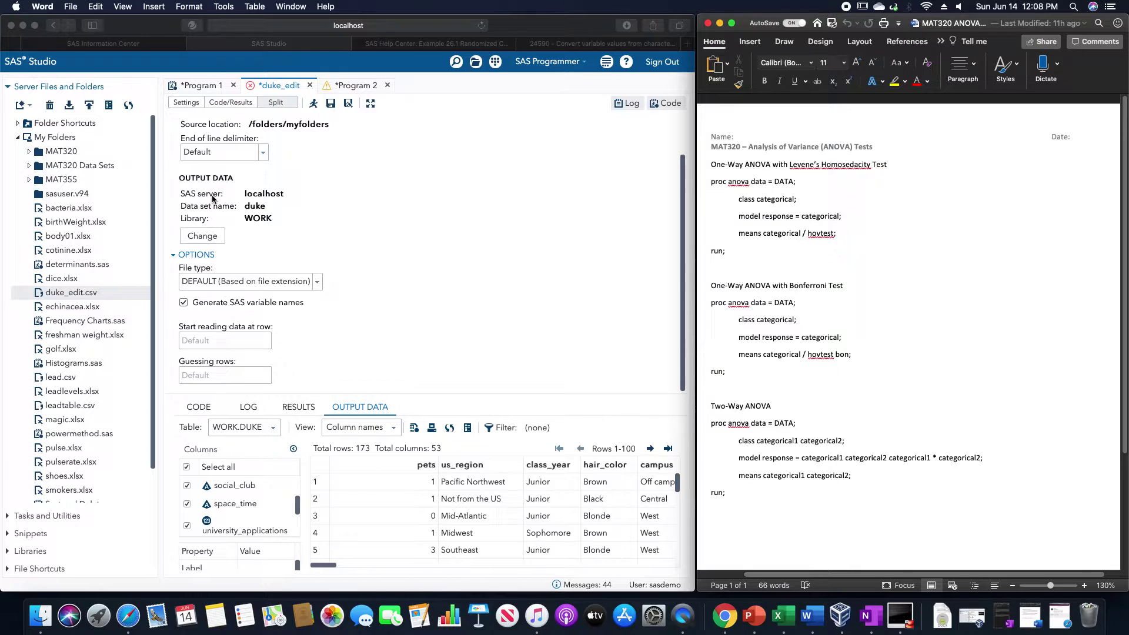
Run Program 1's one-way ANOVA of university_applications by hogwarts_house in SAS Studio
click(202, 87)
click(201, 87)
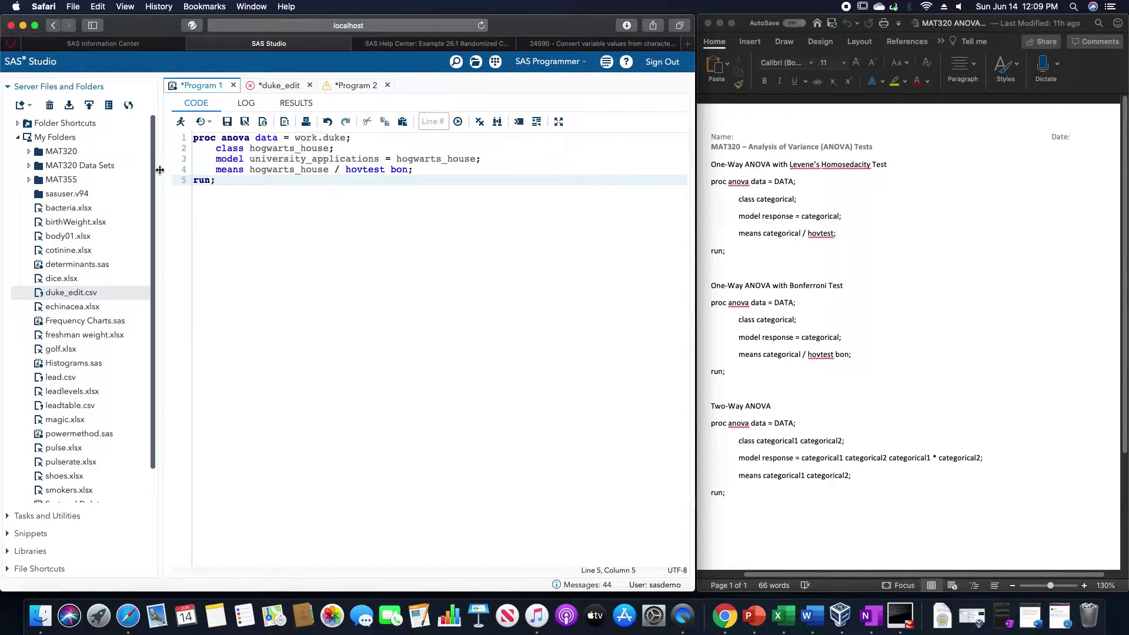
click(181, 121)
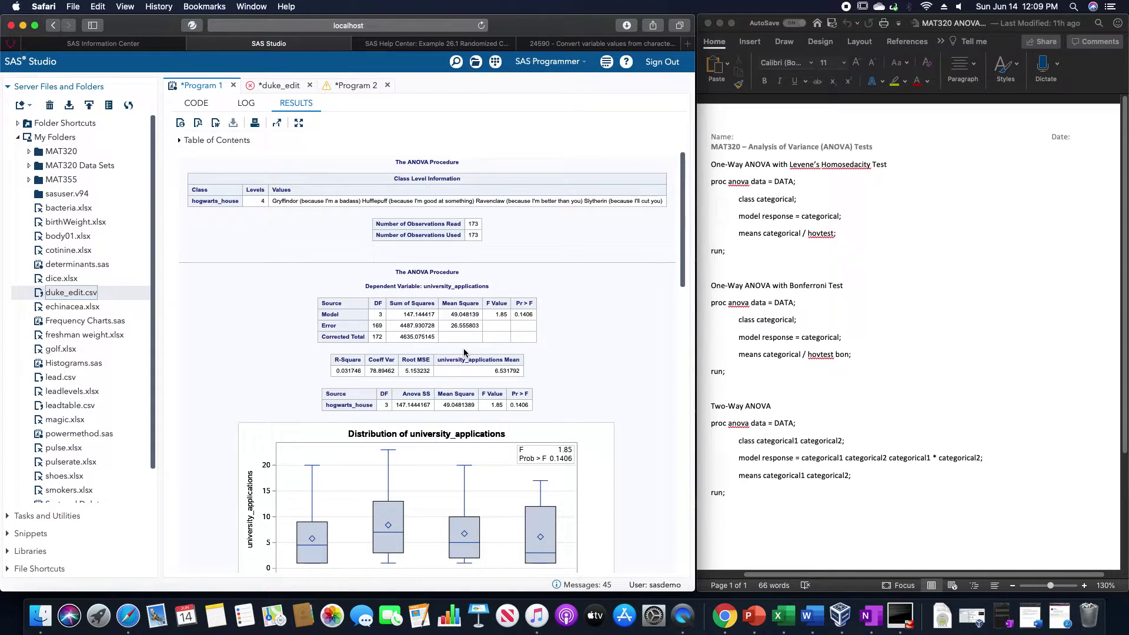
Review the one-way ANOVA output: model p-value 0.1406, box plot, and Levene's test (p = 0.0895)
scroll(466, 349, down, 1)
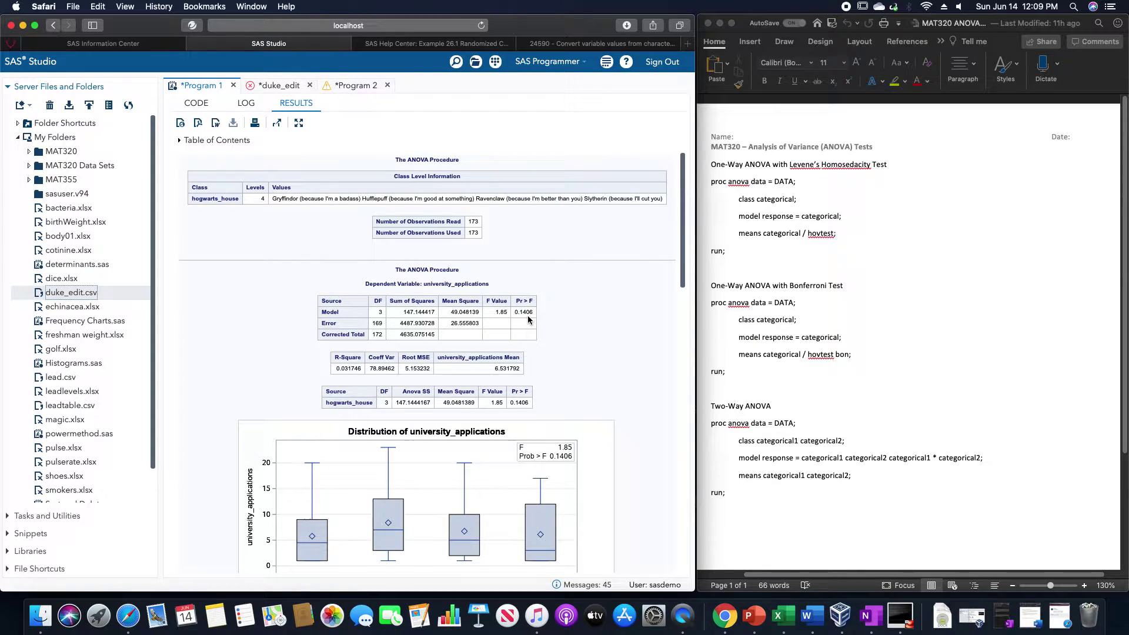
scroll(527, 316, down, 2)
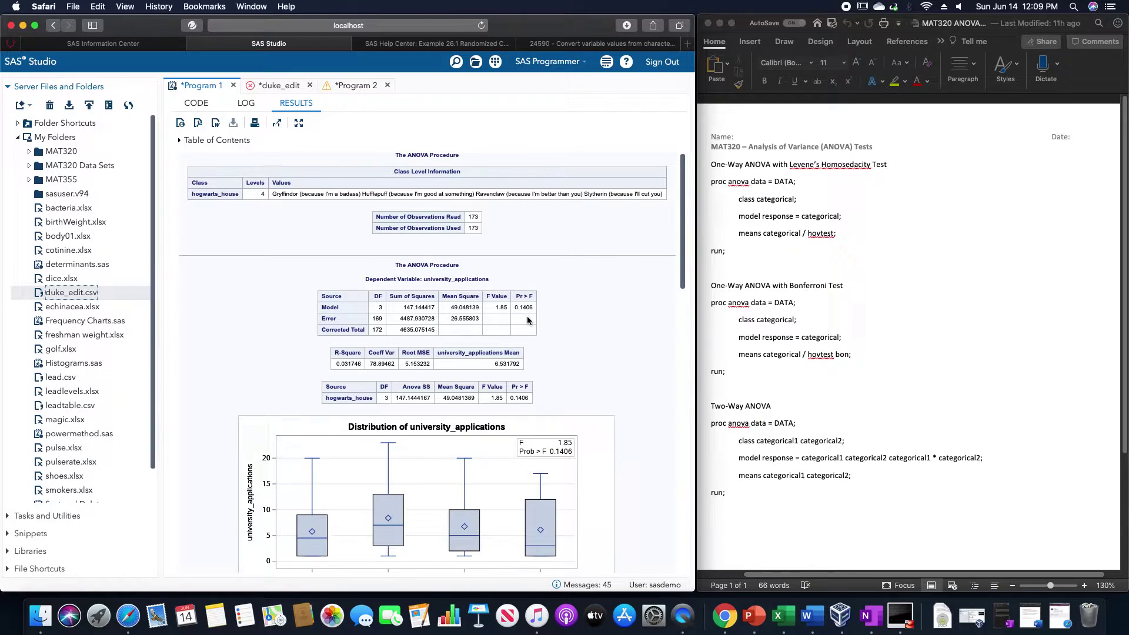
scroll(527, 321, down, 5)
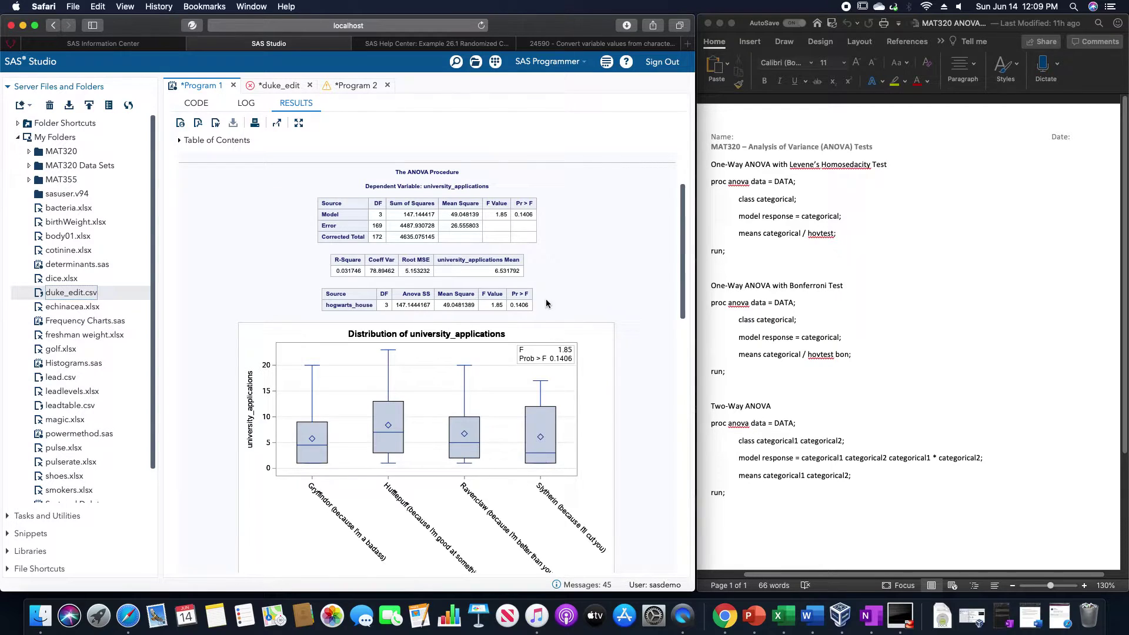
drag(514, 216, 536, 216)
click(535, 216)
scroll(400, 469, down, 5)
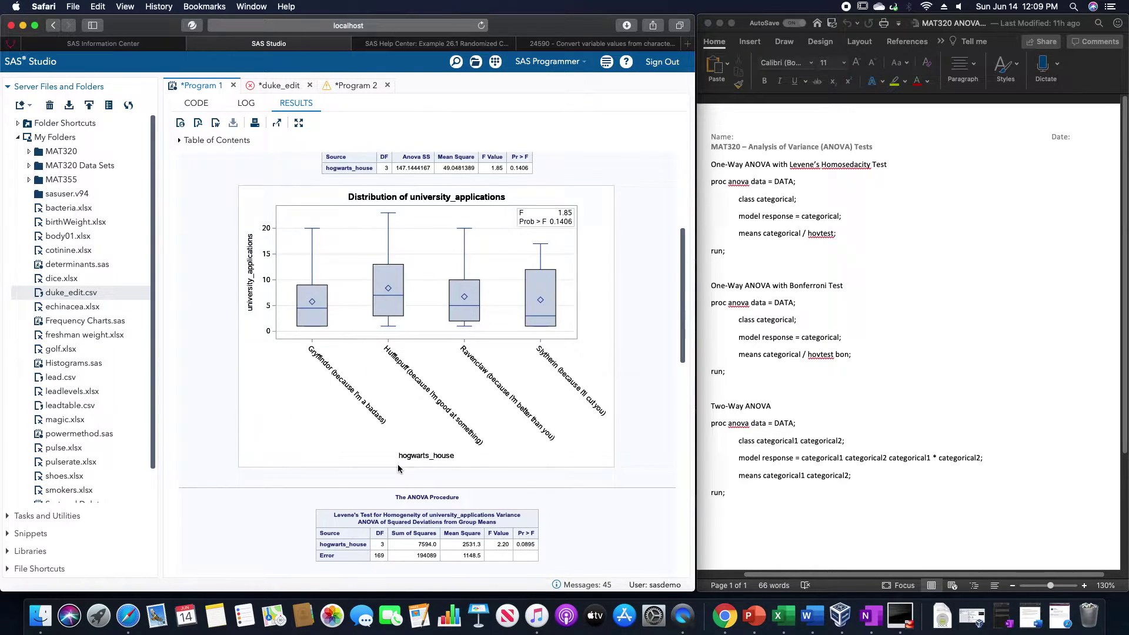
scroll(398, 469, down, 2)
scroll(398, 469, down, 1)
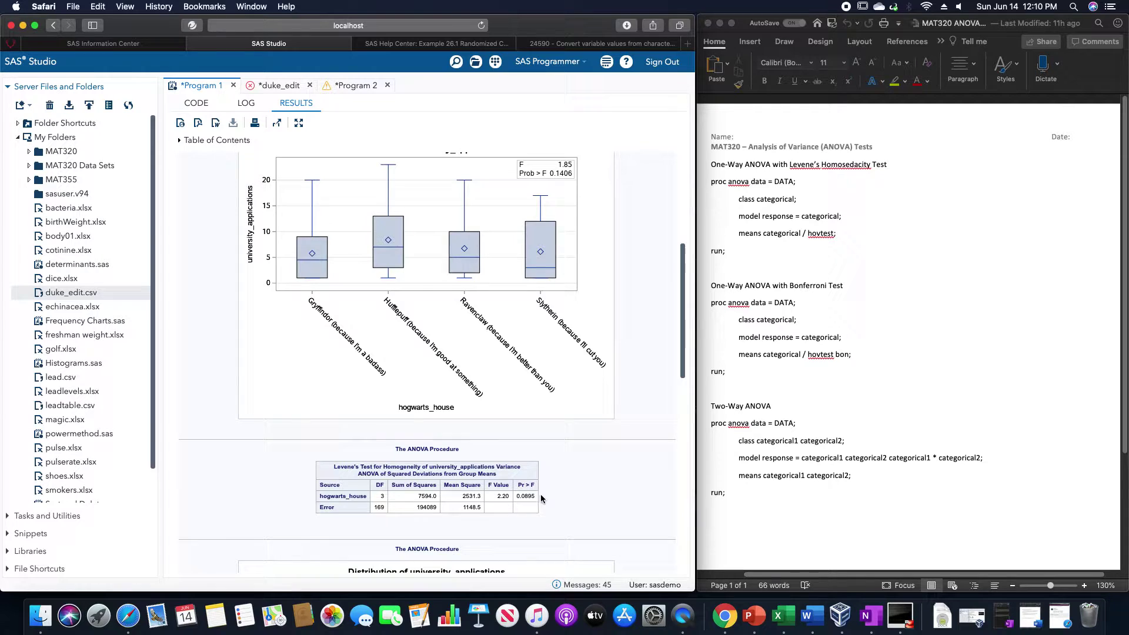
scroll(515, 510, down, 1)
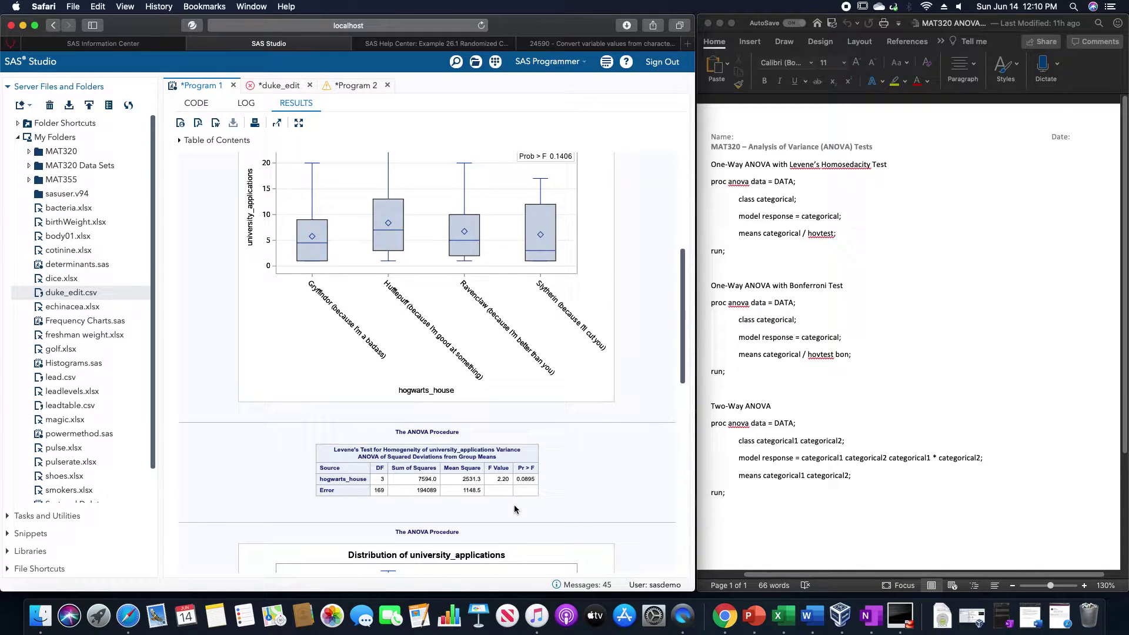
scroll(515, 510, down, 5)
scroll(515, 510, down, 5)
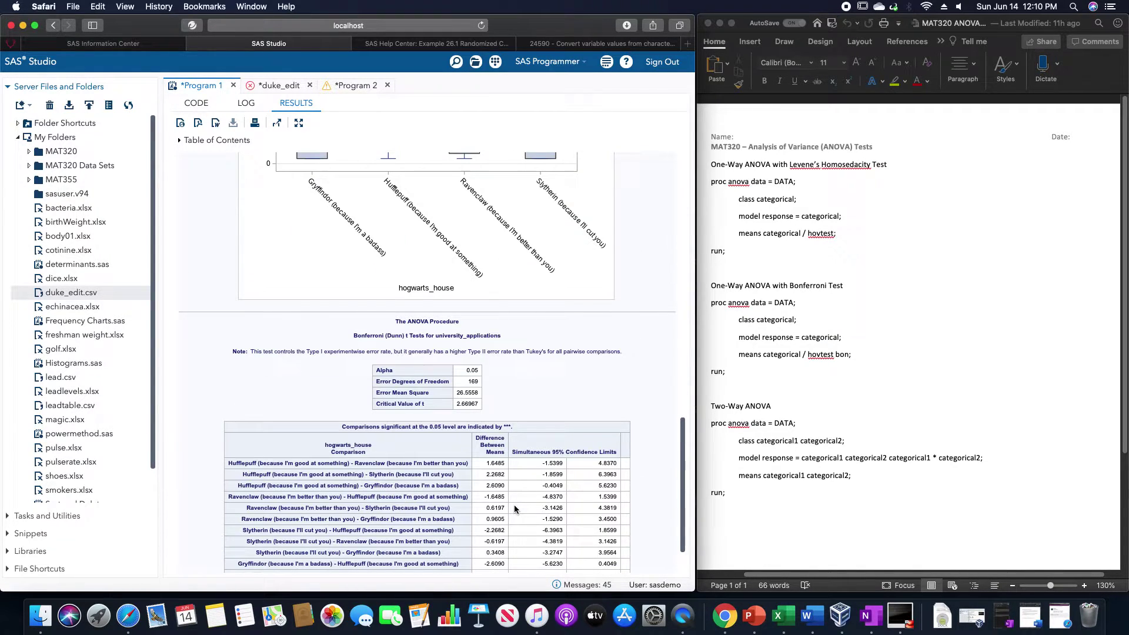
scroll(514, 504, down, 1)
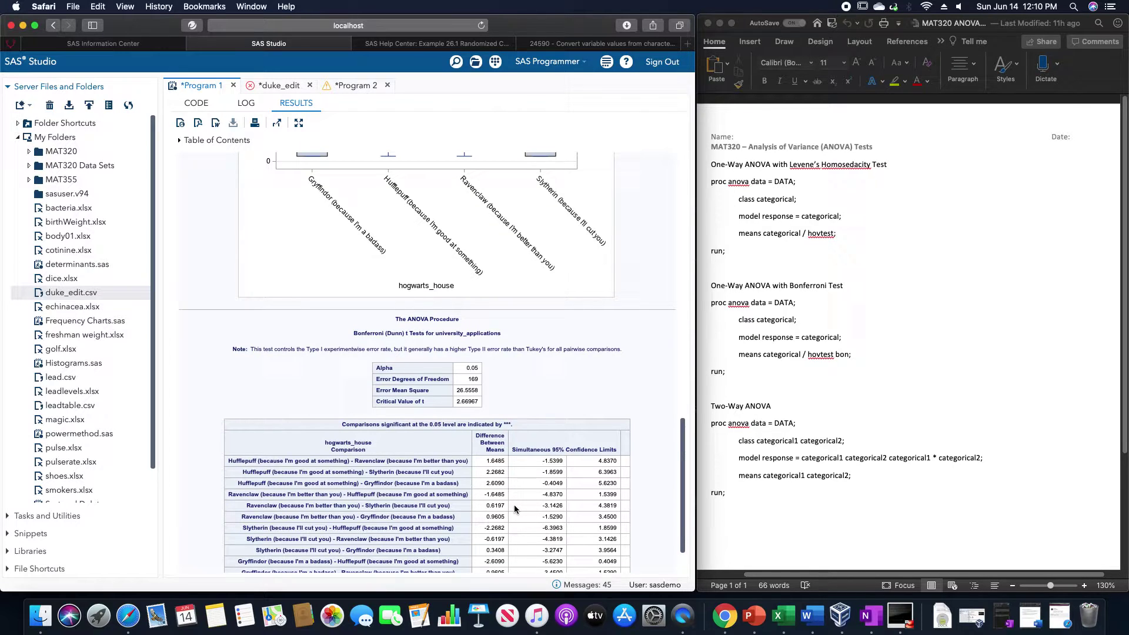
scroll(514, 508, down, 2)
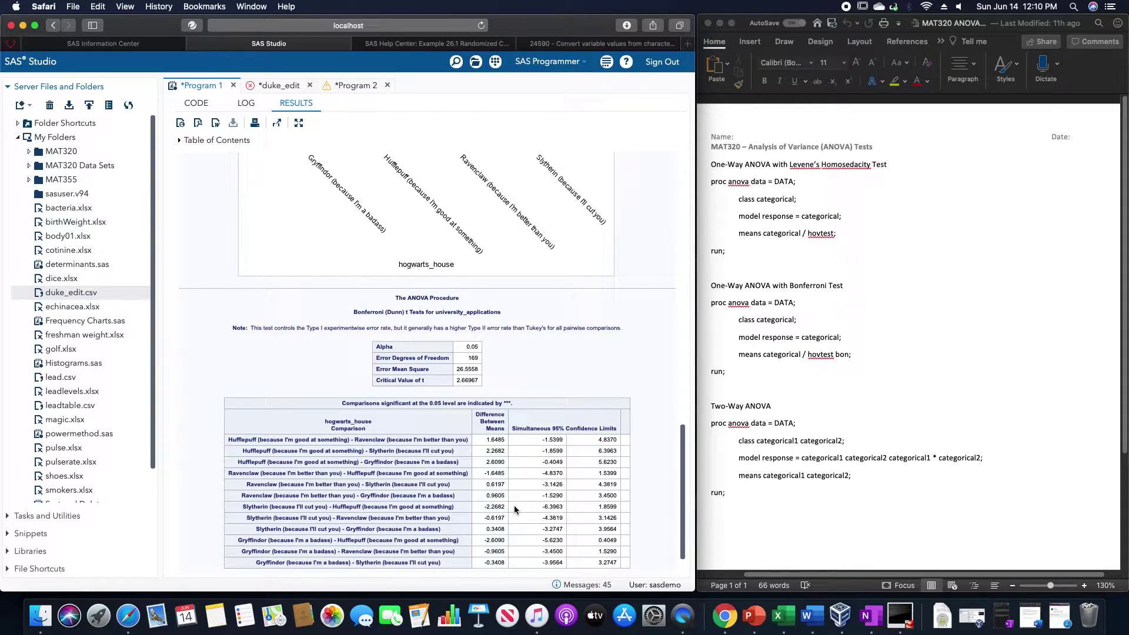
scroll(514, 509, down, 2)
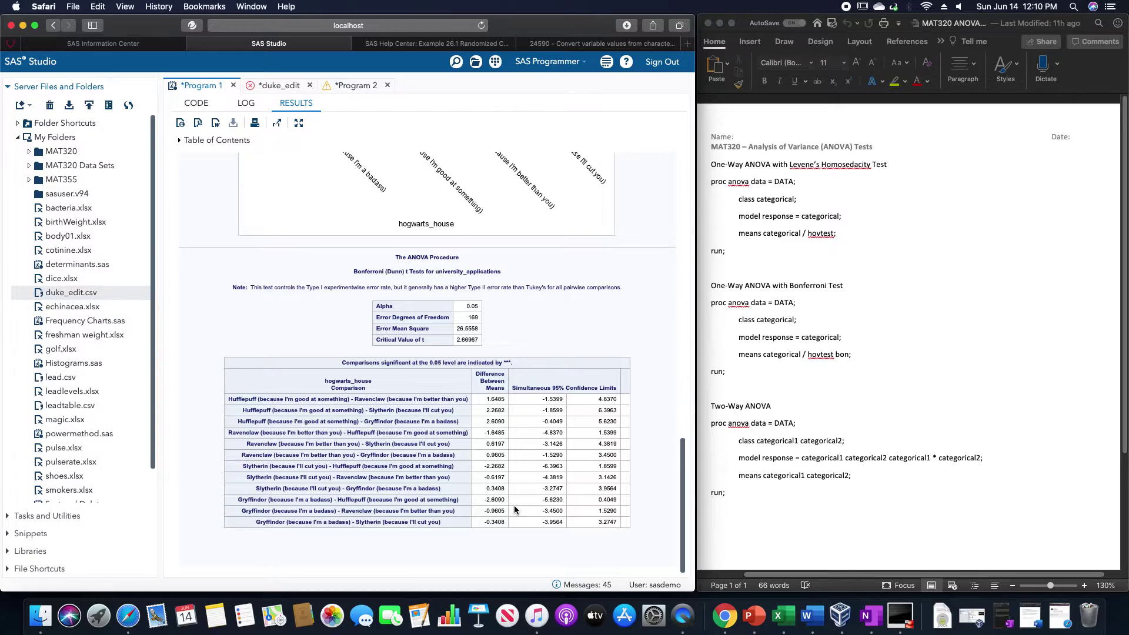
scroll(514, 509, up, 15)
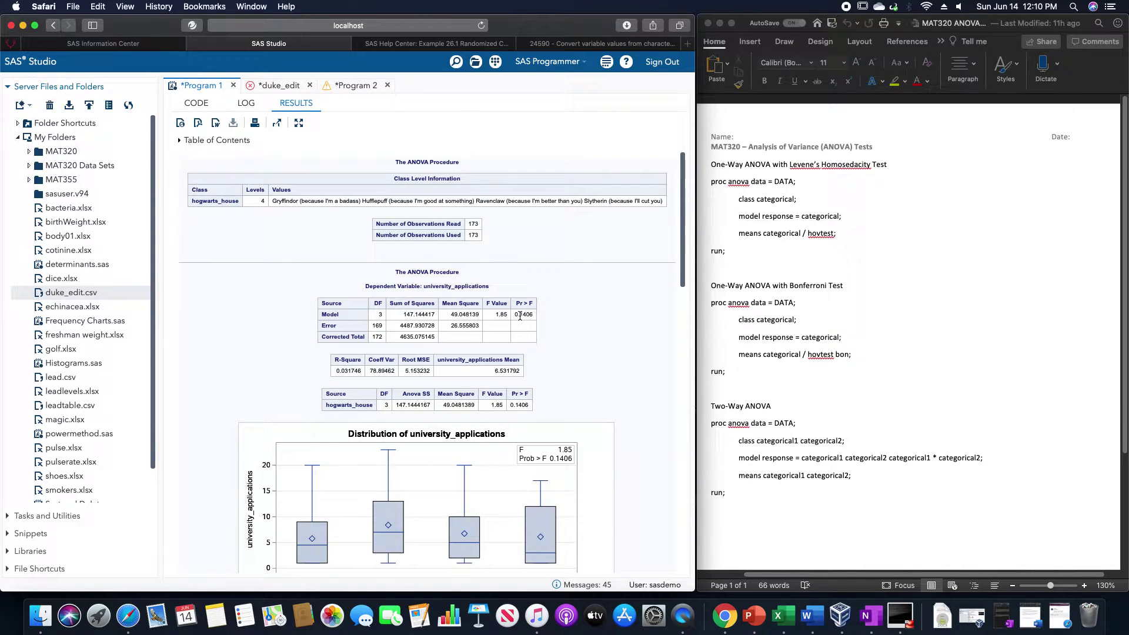
drag(514, 315, 533, 317)
click(534, 319)
scroll(533, 322, down, 5)
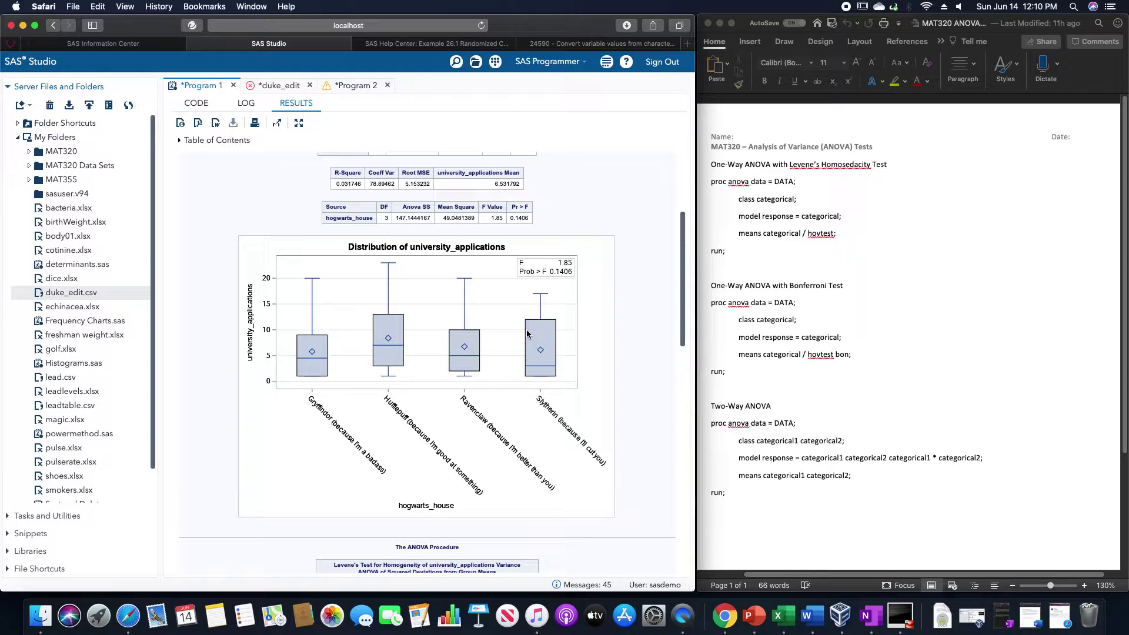
scroll(428, 415, down, 1)
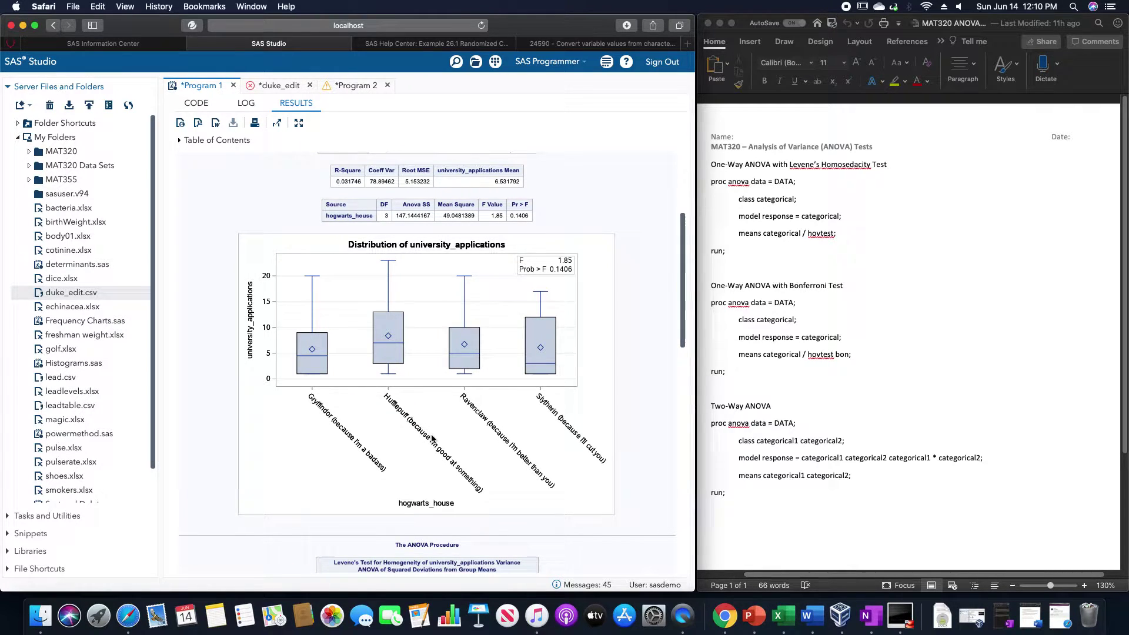
scroll(430, 435, down, 10)
scroll(432, 438, down, 9)
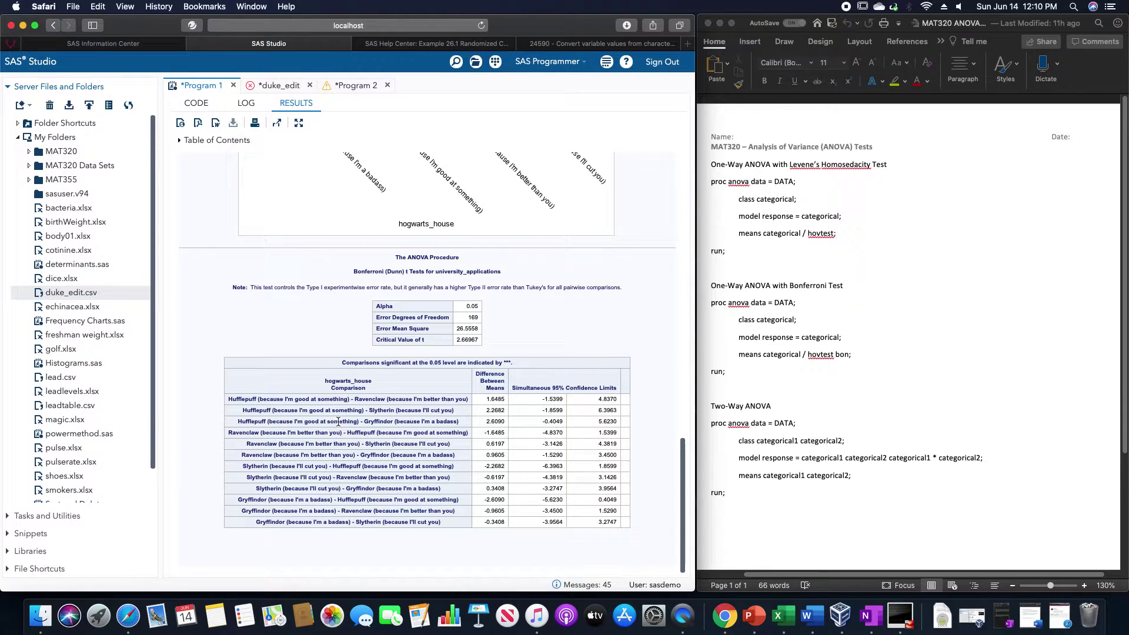
click(502, 419)
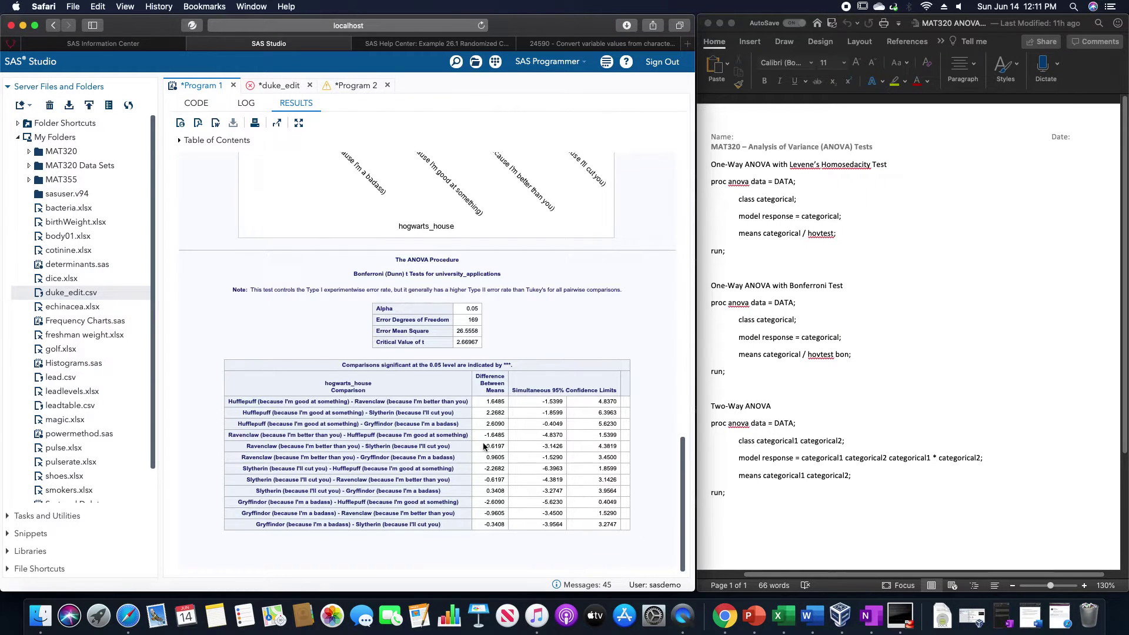
scroll(484, 447, up, 6)
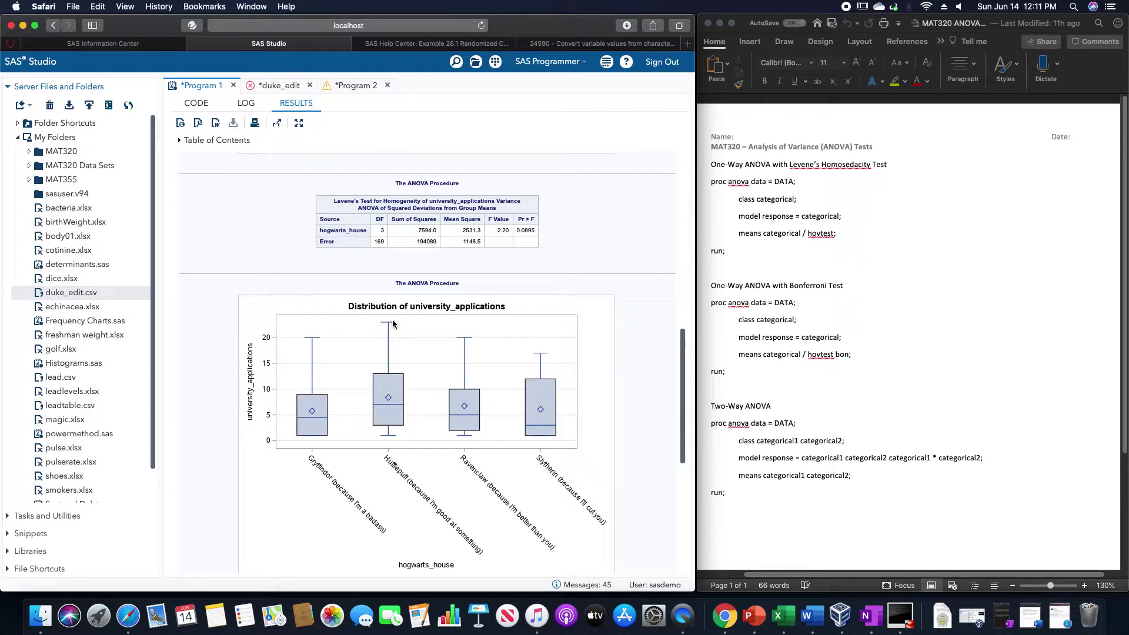
scroll(401, 367, down, 5)
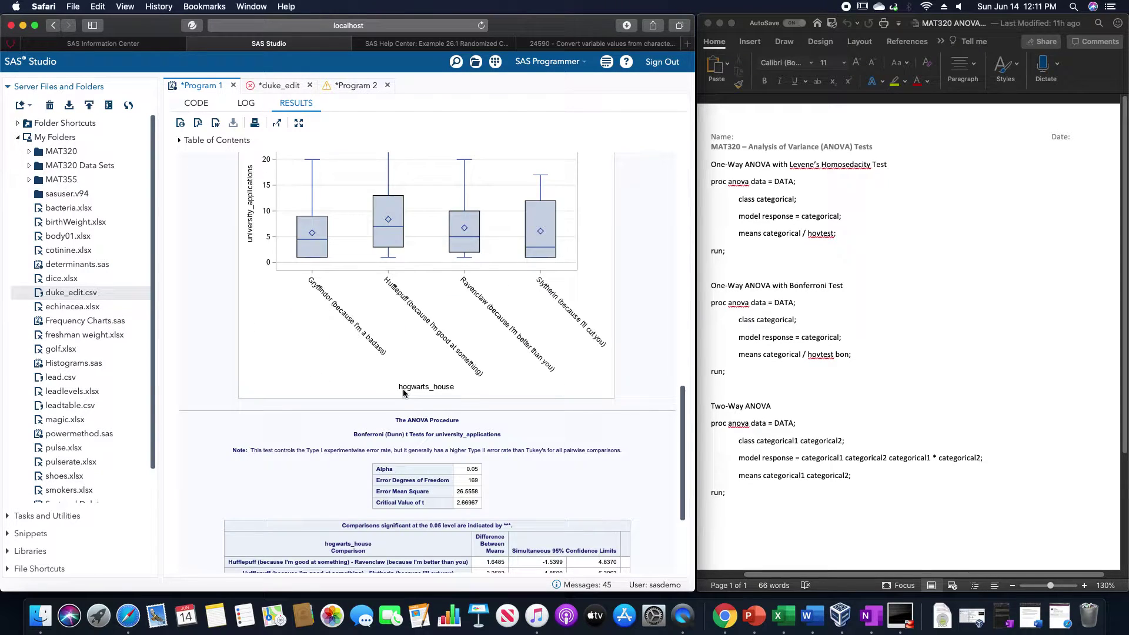
scroll(403, 392, down, 4)
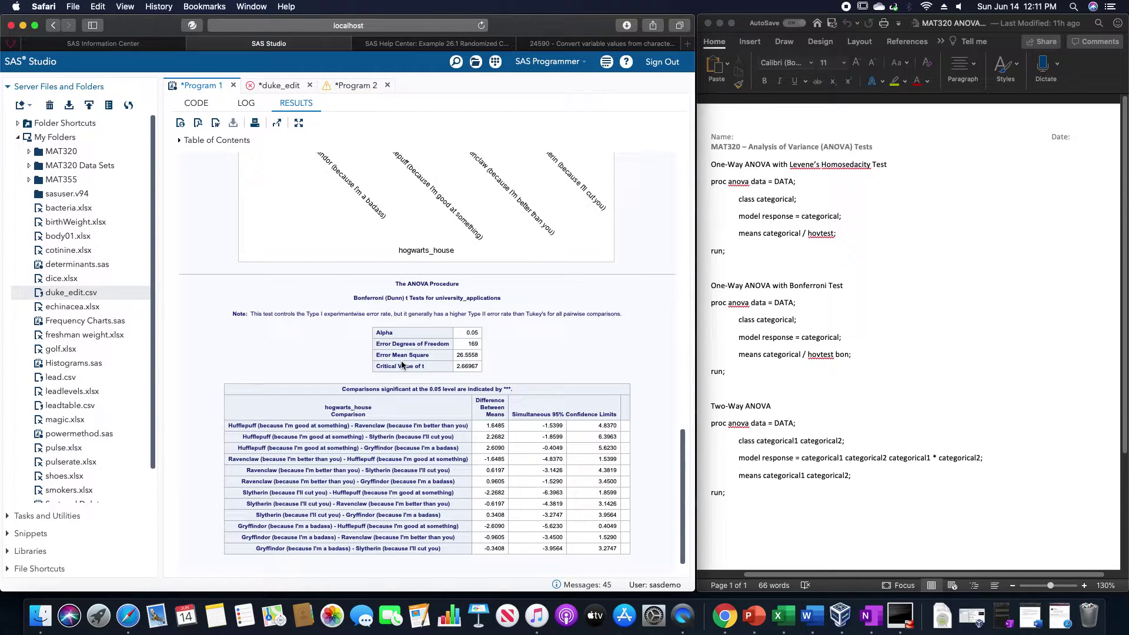
click(784, 462)
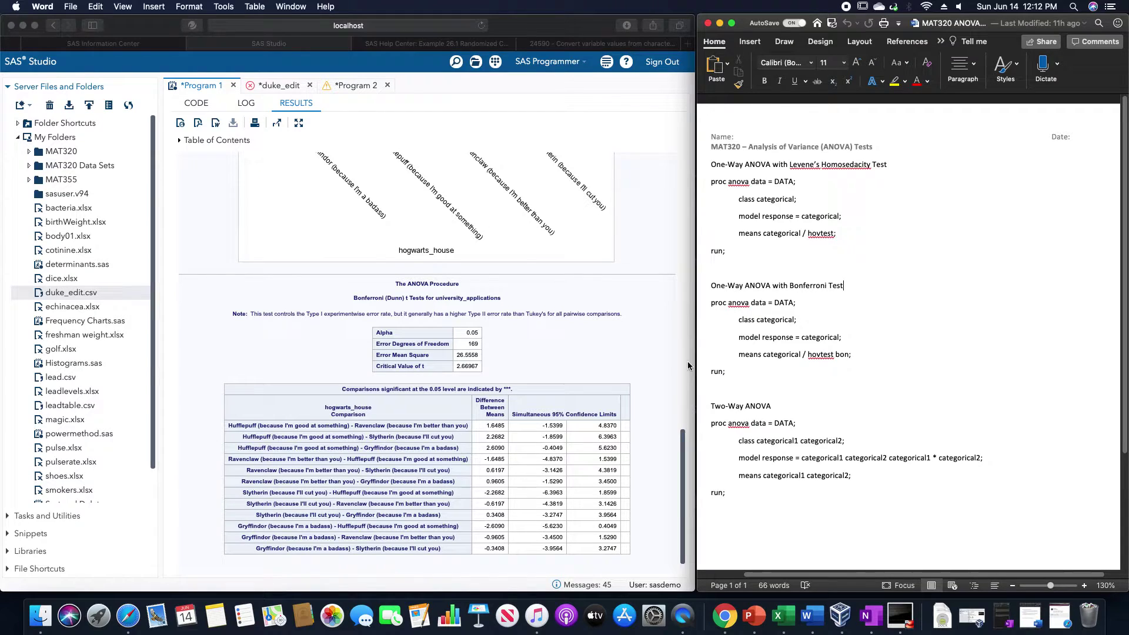
scroll(420, 195, up, 1)
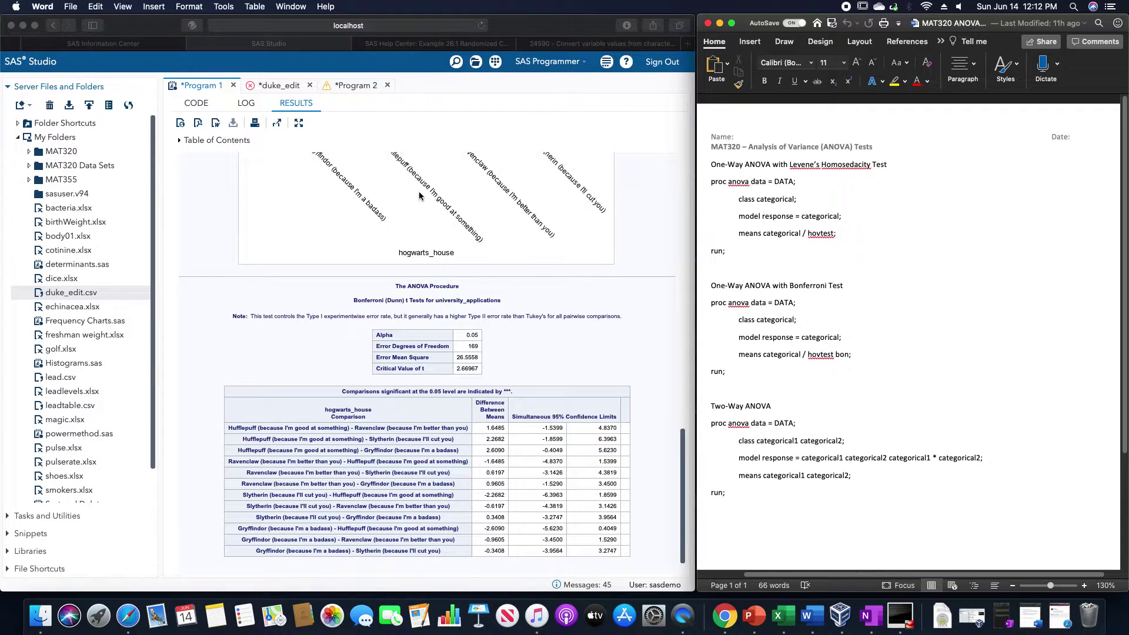
Run Program 2's two-way ANOVA of hogwarts_house, fav_fantasy_universe and their interaction
click(348, 86)
click(347, 86)
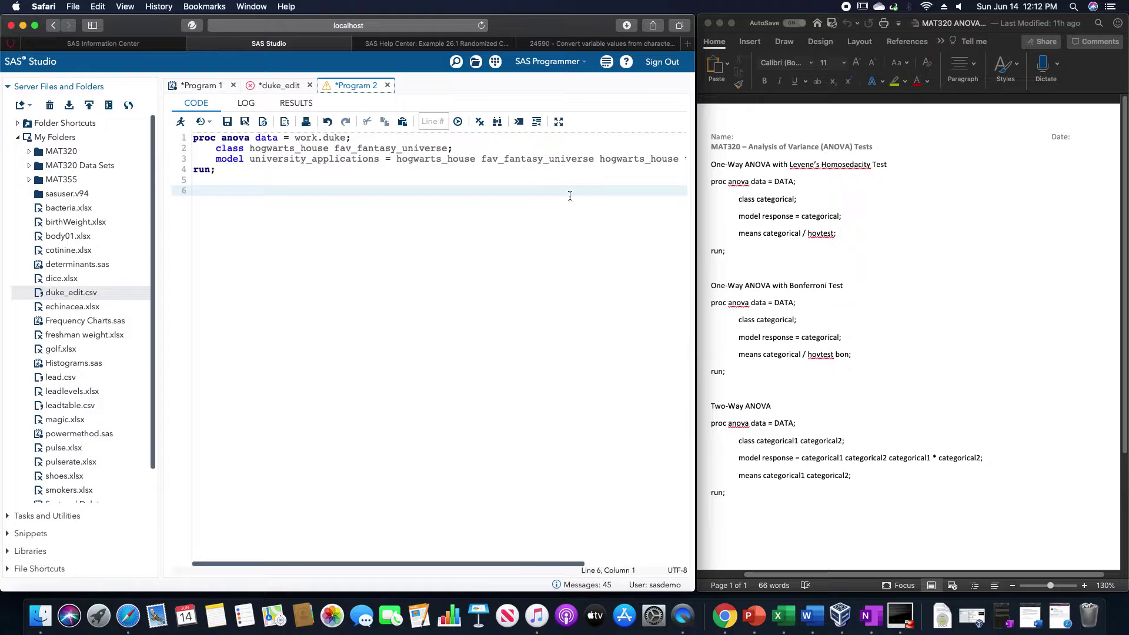
drag(519, 563, 659, 564)
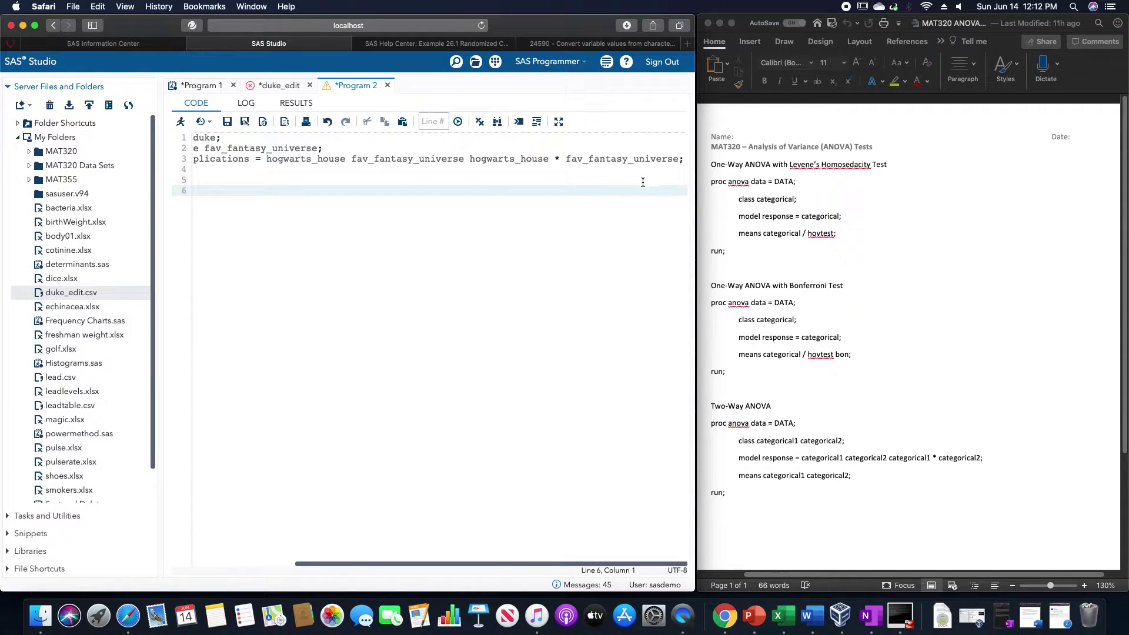
scroll(251, 562, left, 5)
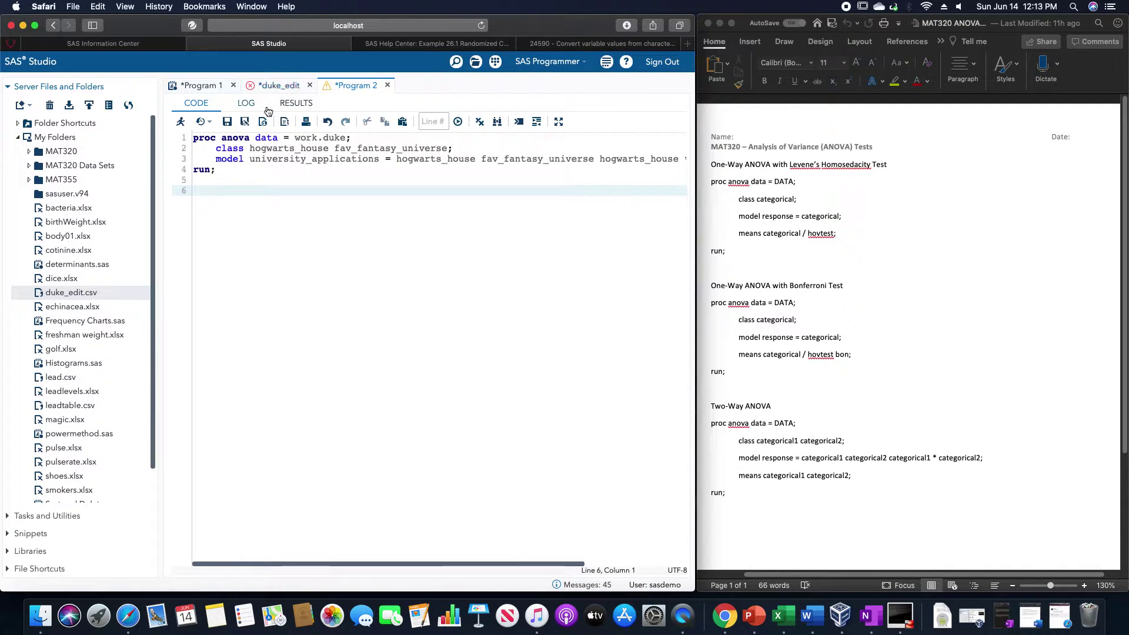
click(181, 122)
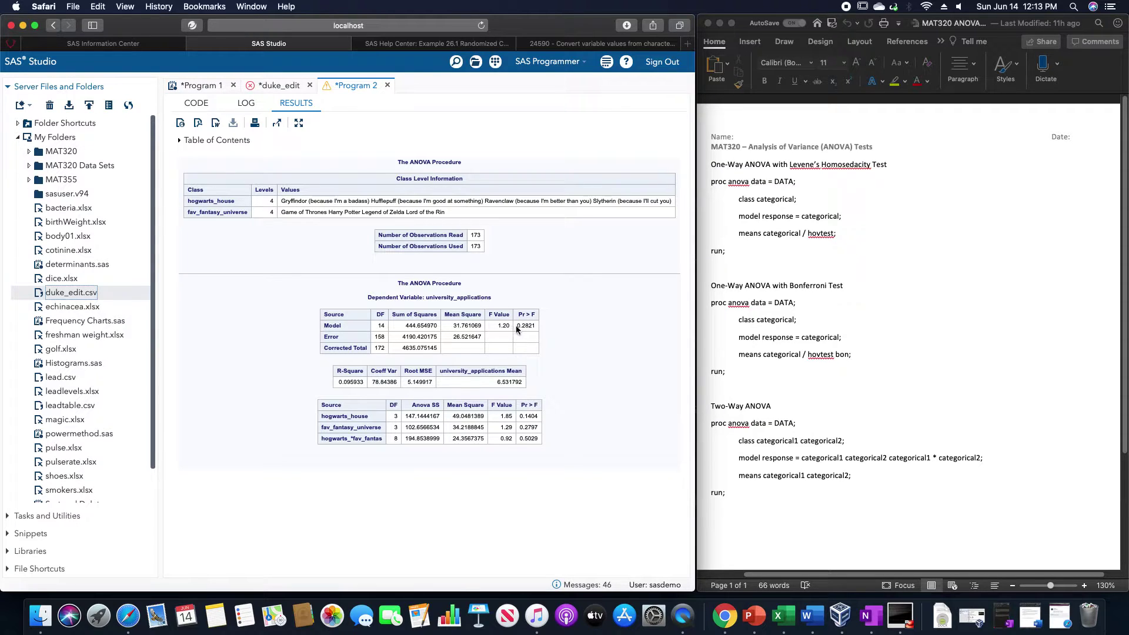
Check the Pr > F values: model p = 0.2821 and interaction p = 0.5029
drag(516, 326, 537, 327)
click(562, 327)
click(533, 427)
click(533, 431)
click(534, 421)
click(532, 427)
click(533, 415)
Add 'means hogwarts_house fav_fantasy_universe' on a new line after the model statement
click(200, 104)
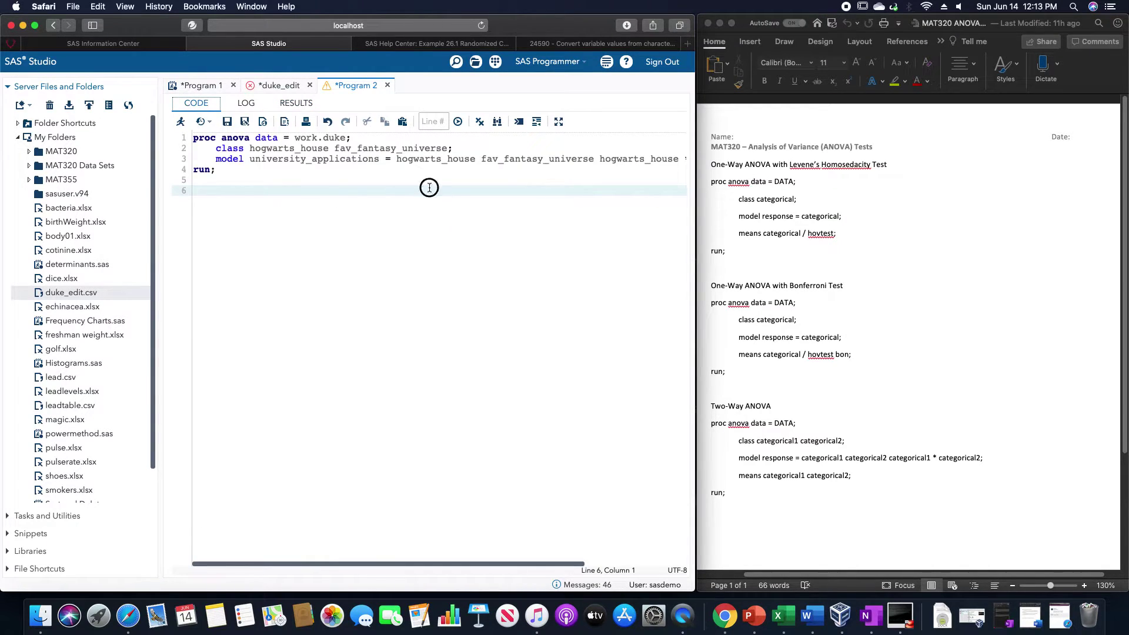
click(681, 159)
text(*)
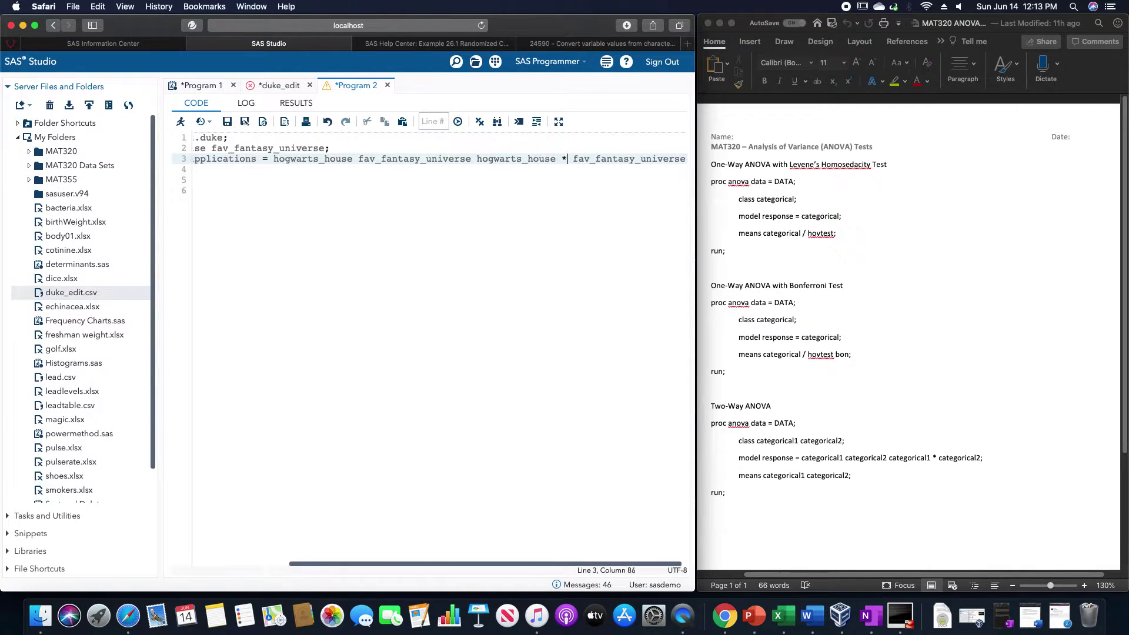
key(Right)
key(Right)
key(Right)
key(Right)
key(Right)
key(Right)
key(Right)
key(Right)
key(Right)
key(Right)
key(Right)
key(Right)
key(Return)
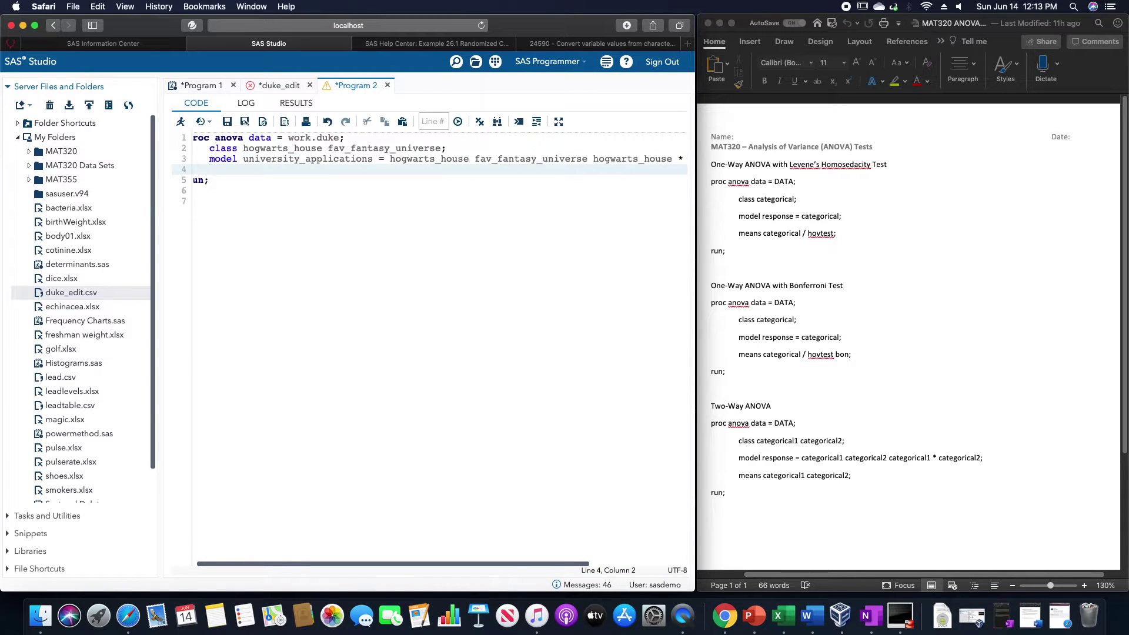
text(means hoghwa)
key(BackSpace)
text(warts)
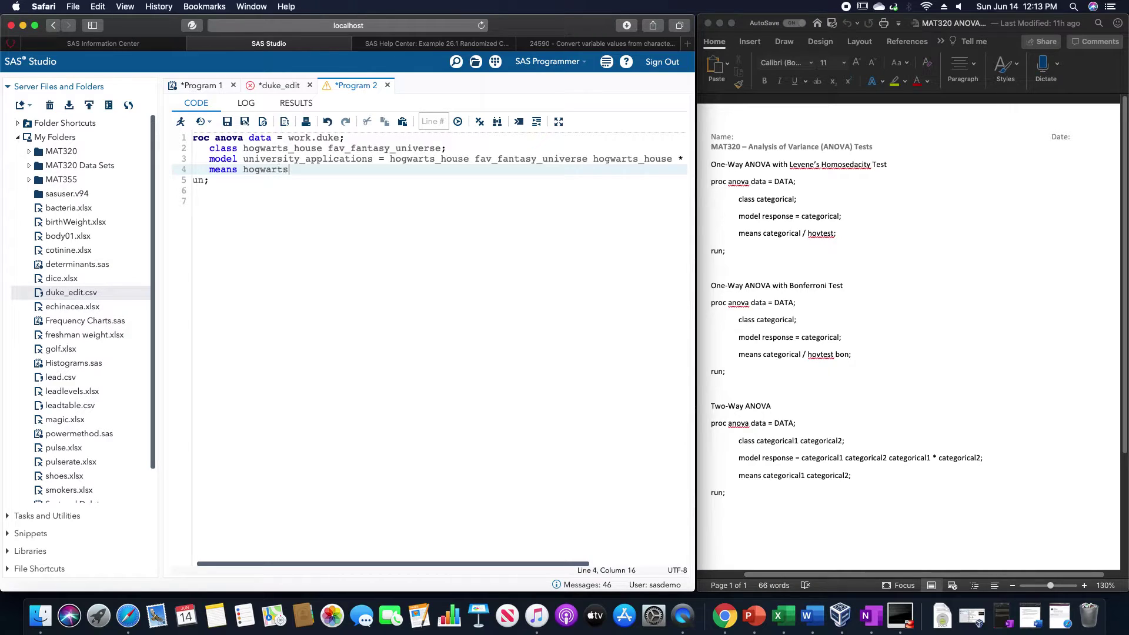
text(_house fav_fantasy_universe;)
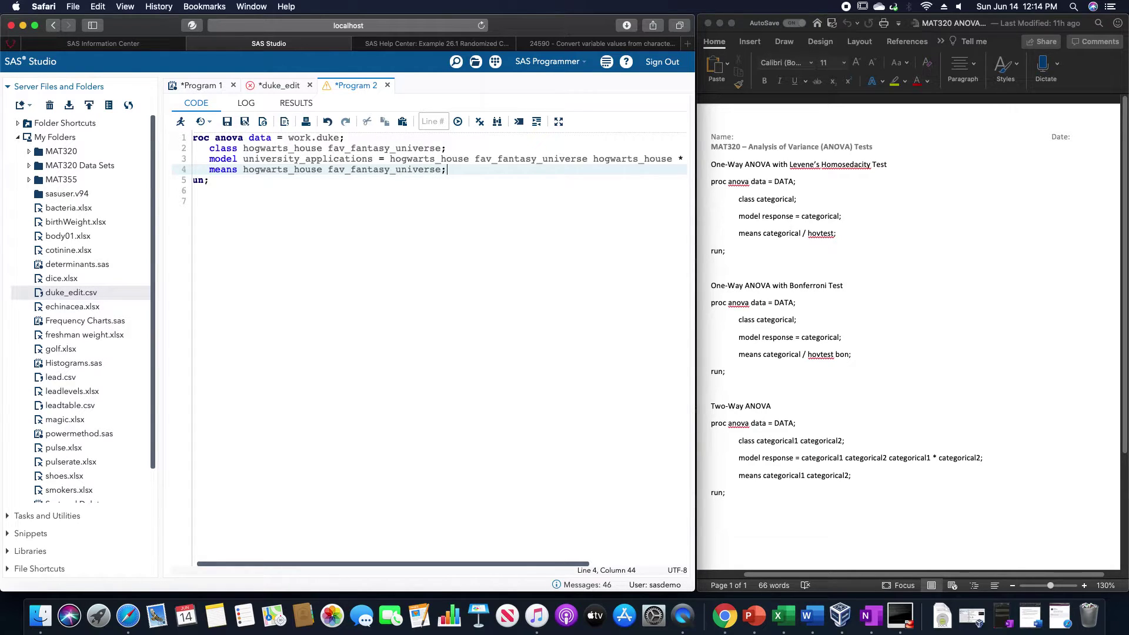
Rerun the program with the means statement and scroll through the resulting box plots
click(180, 121)
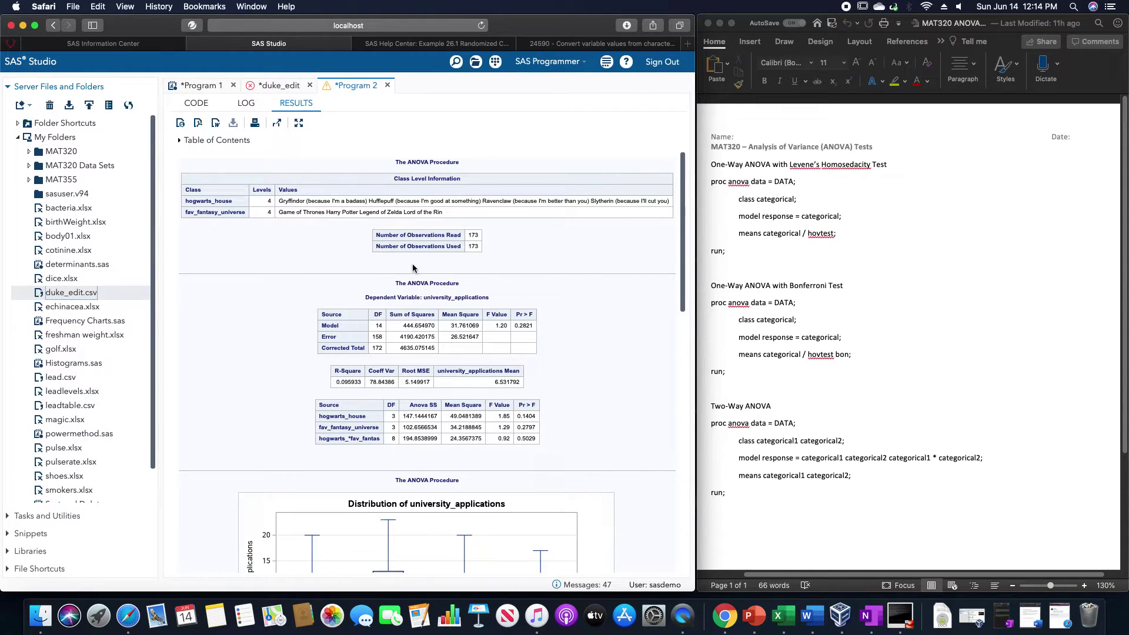
scroll(414, 268, down, 3)
scroll(414, 267, down, 6)
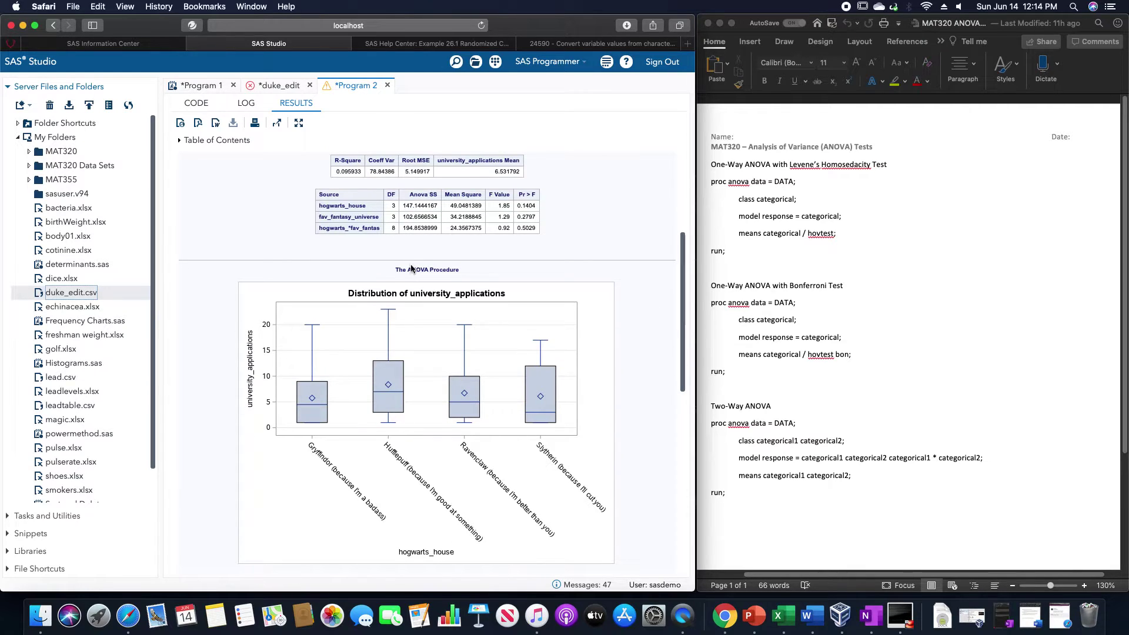
scroll(410, 272, down, 1)
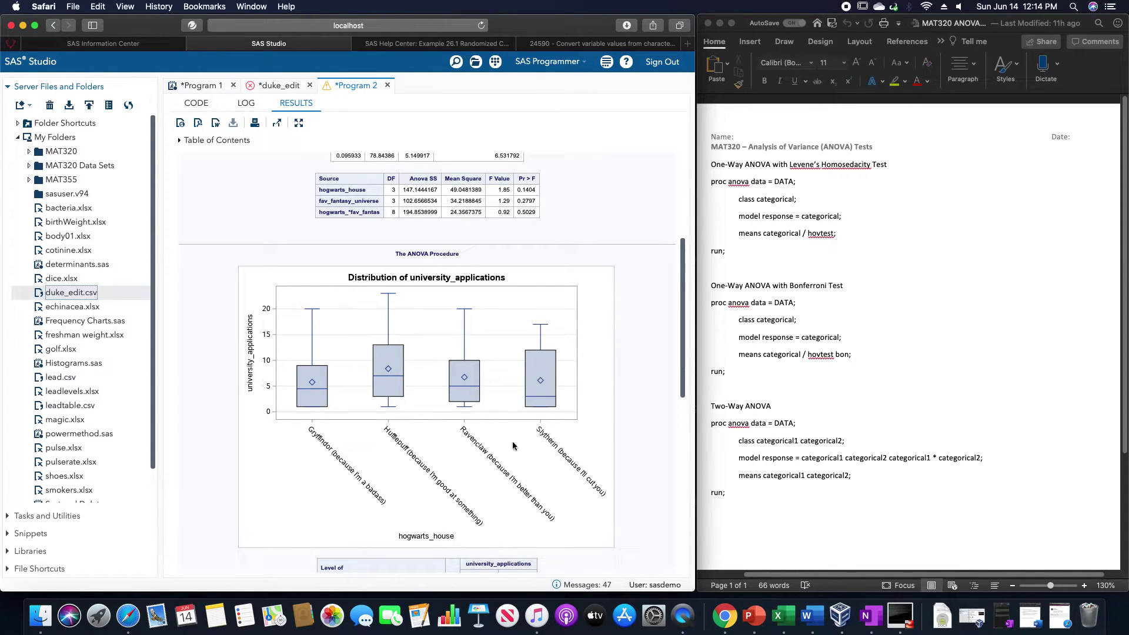
scroll(453, 412, down, 10)
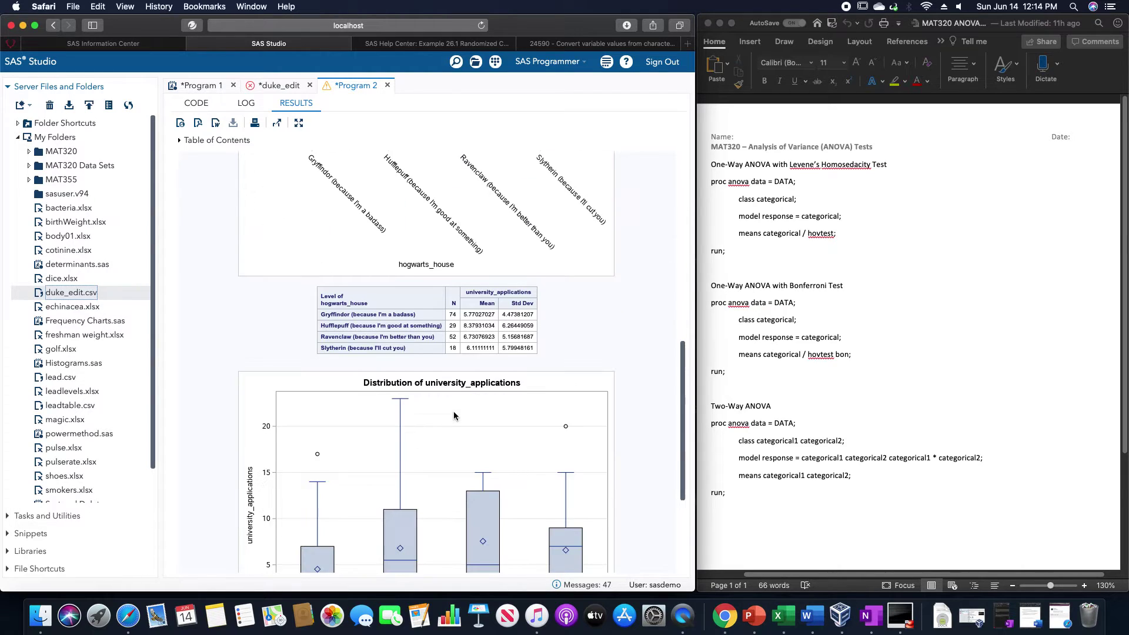
scroll(453, 416, down, 1)
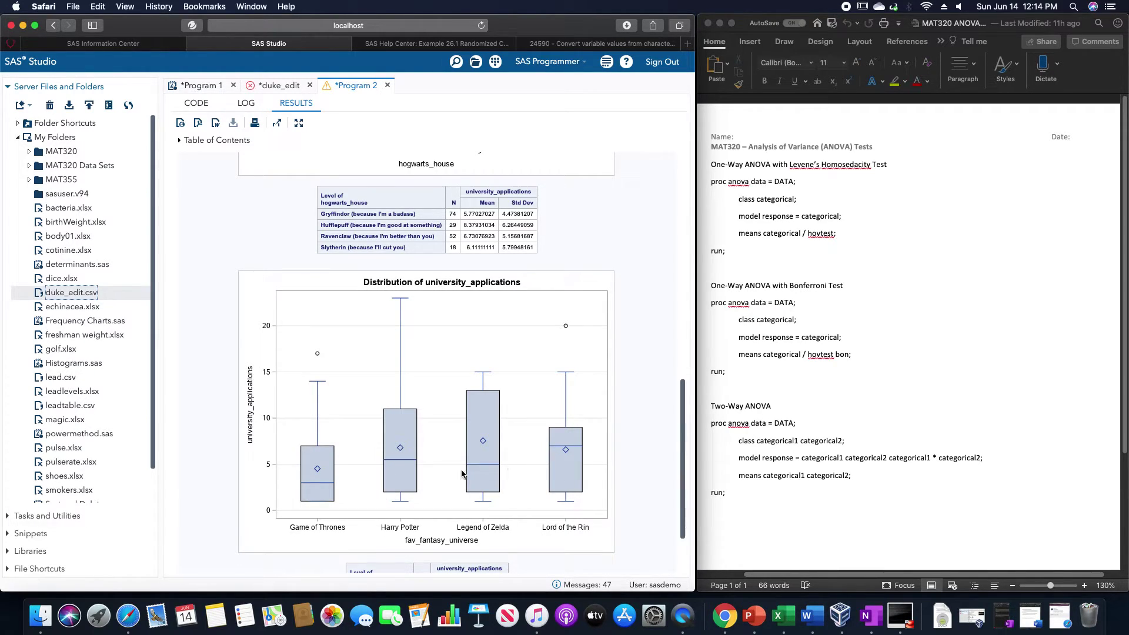
scroll(500, 480, down, 3)
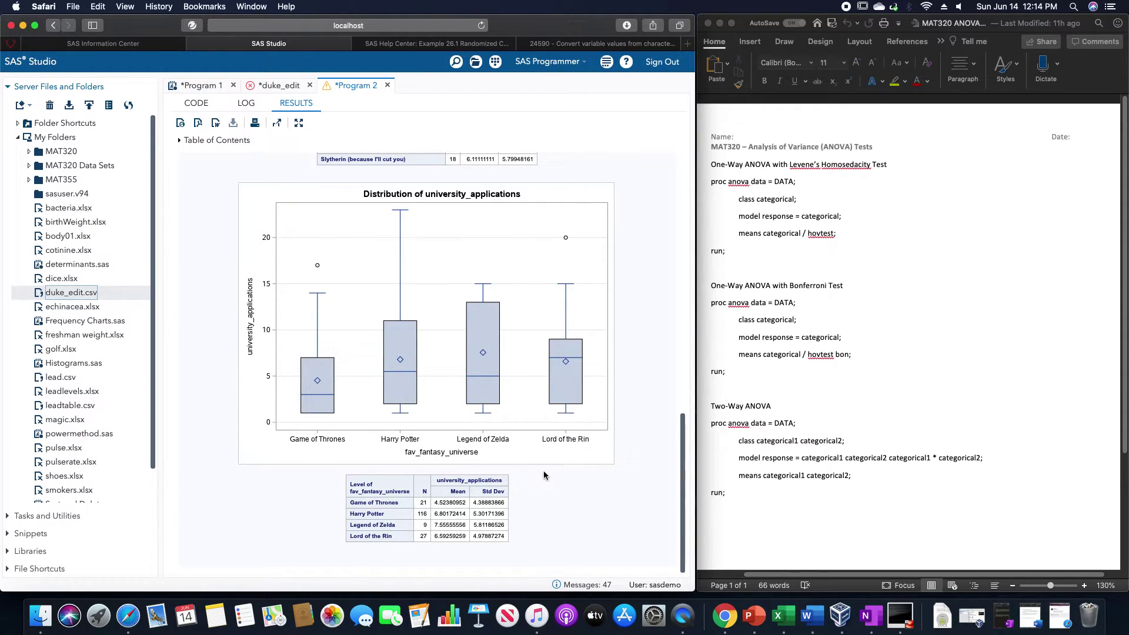
Inspect the means tables by house and universe, including Hufflepuff's standard deviation
scroll(510, 508, up, 10)
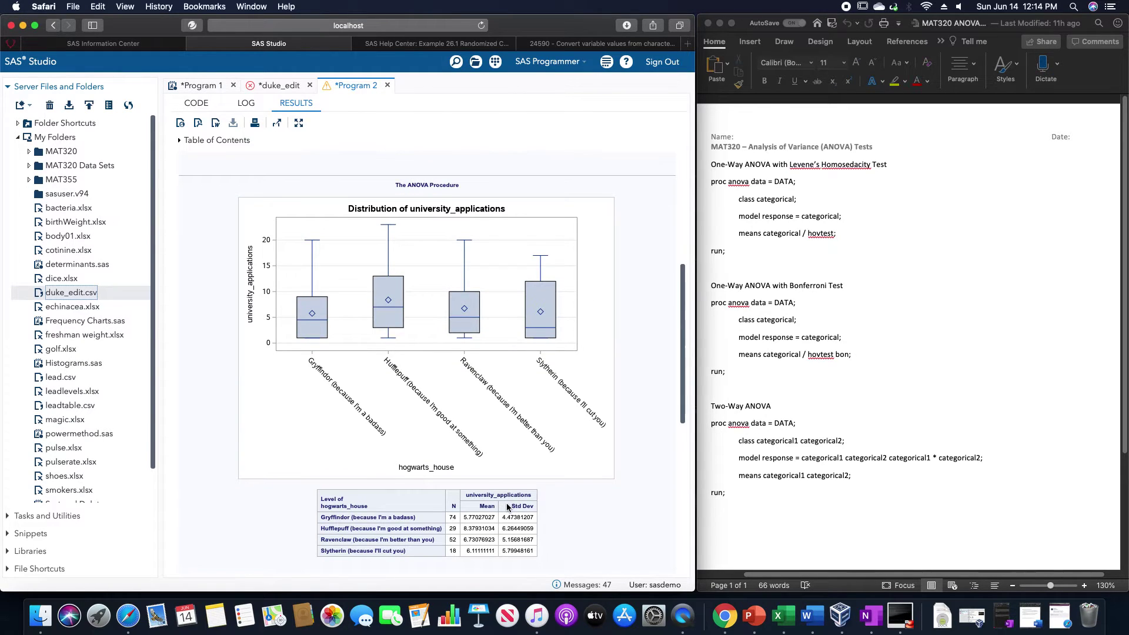
scroll(507, 504, up, 2)
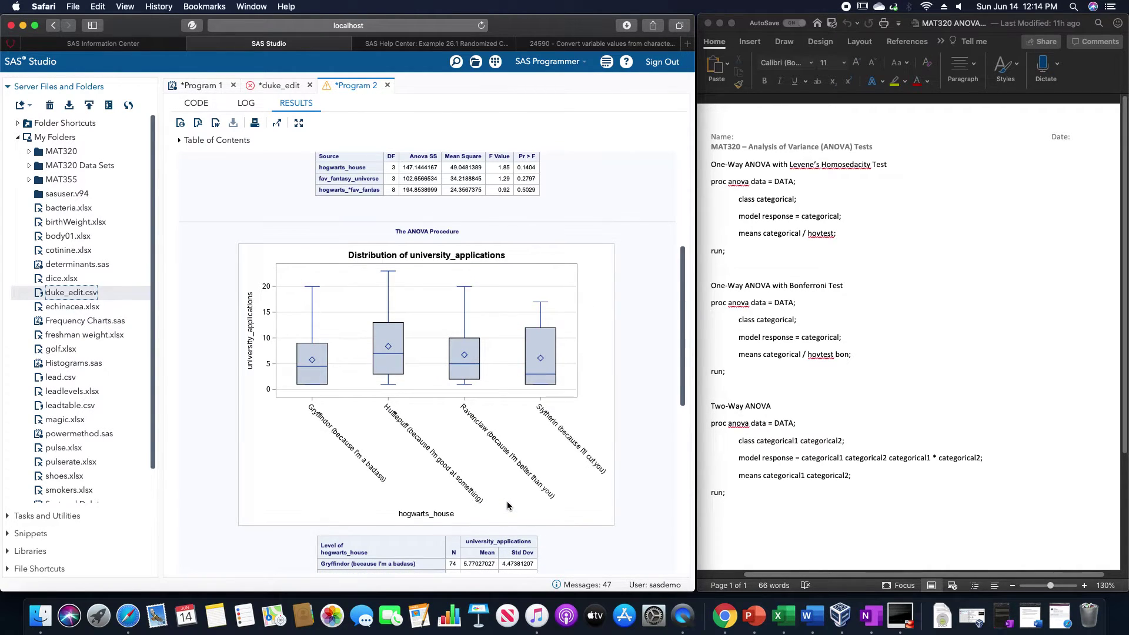
scroll(508, 505, down, 12)
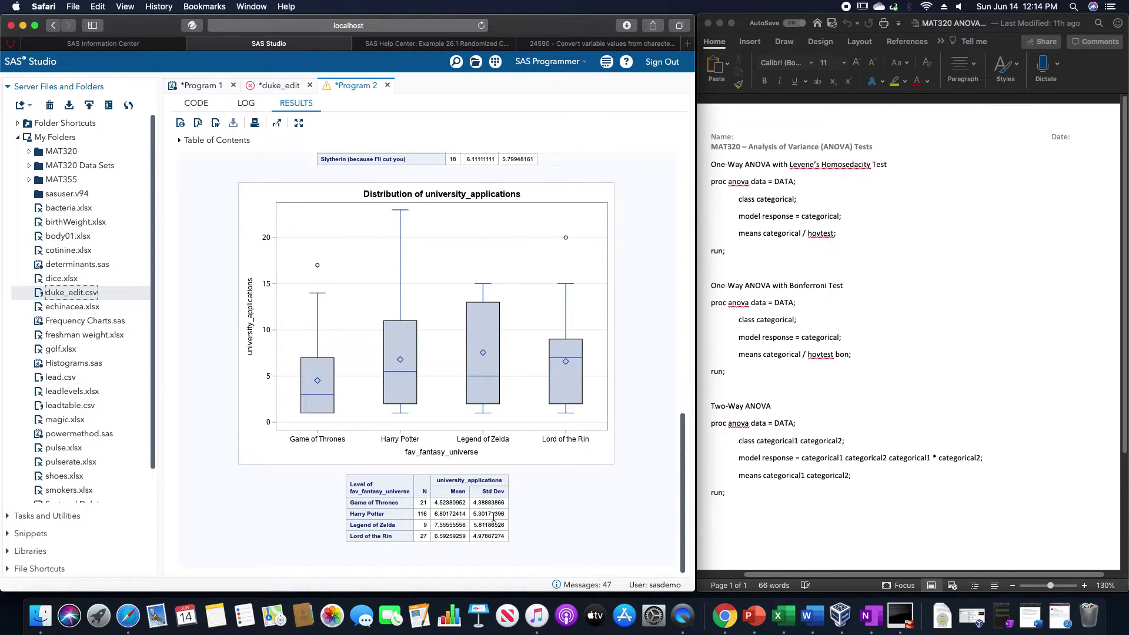
scroll(497, 532, up, 7)
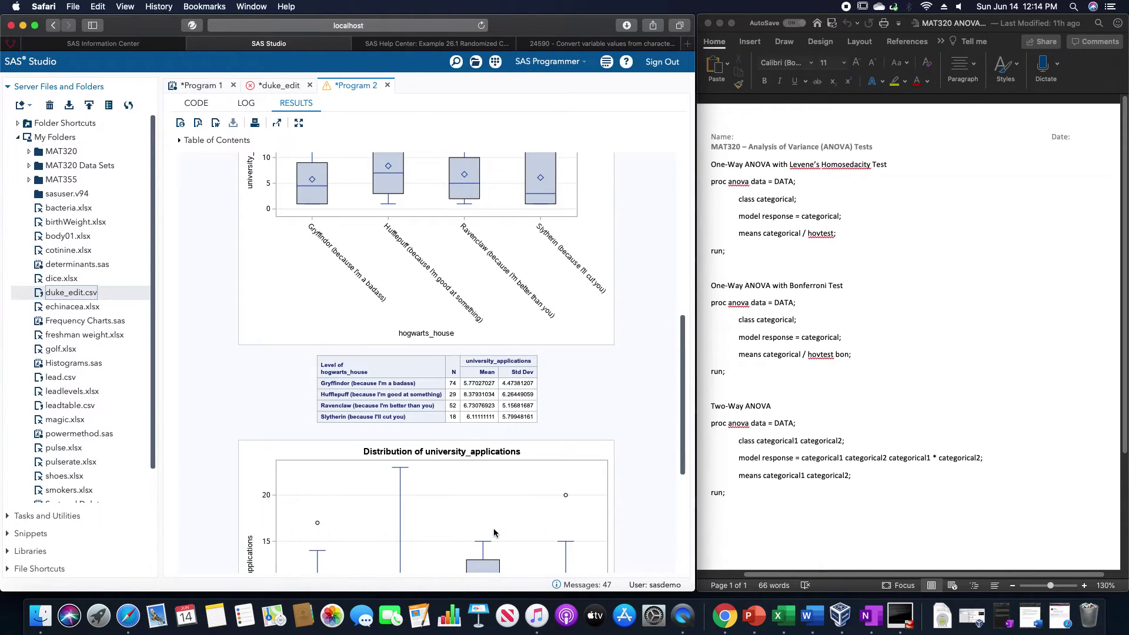
double_click(512, 394)
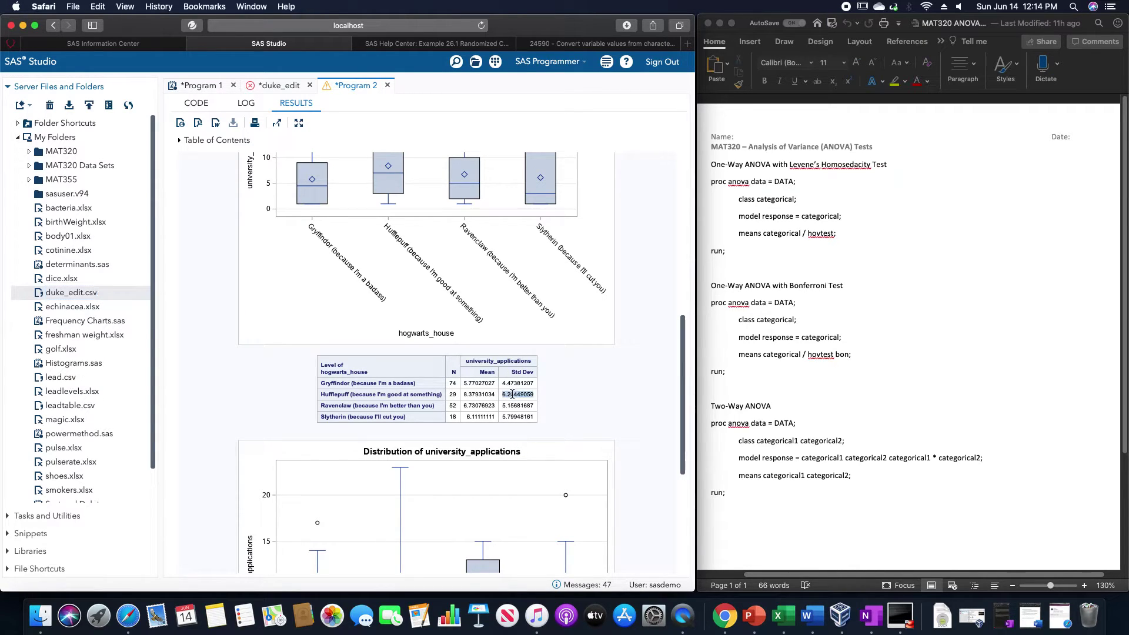
click(590, 403)
scroll(522, 414, down, 5)
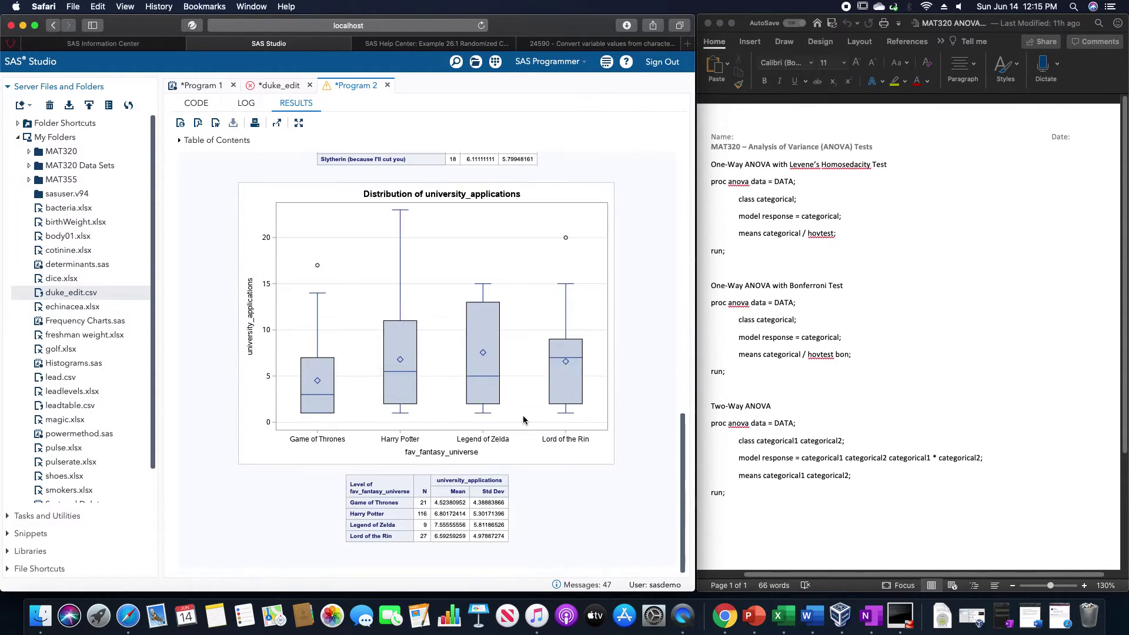
scroll(511, 512, up, 5)
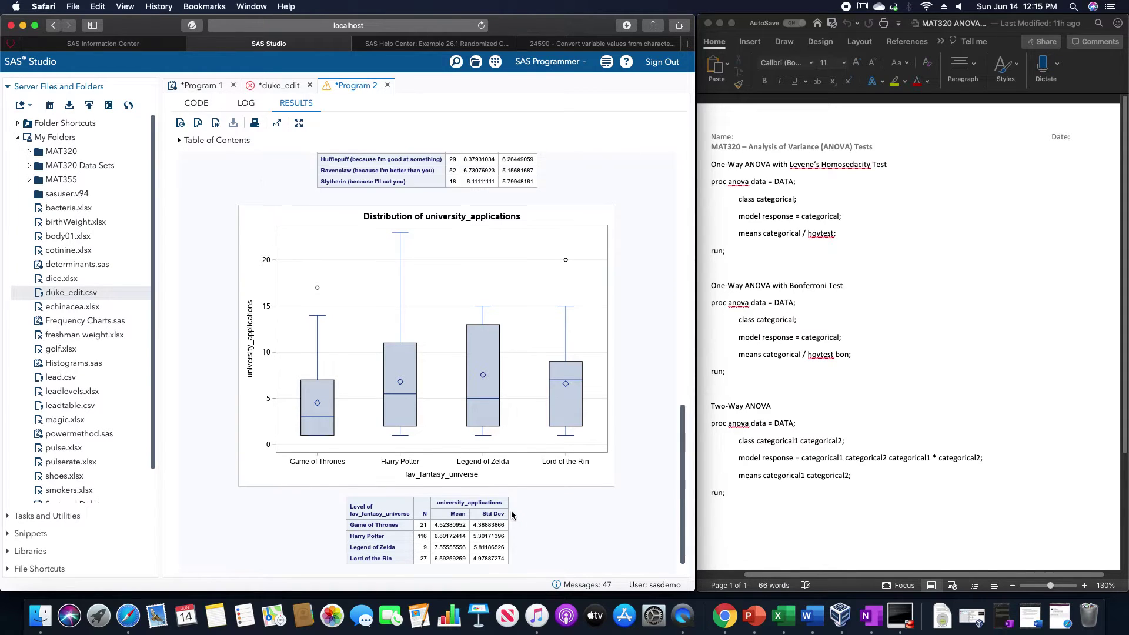
scroll(512, 516, down, 5)
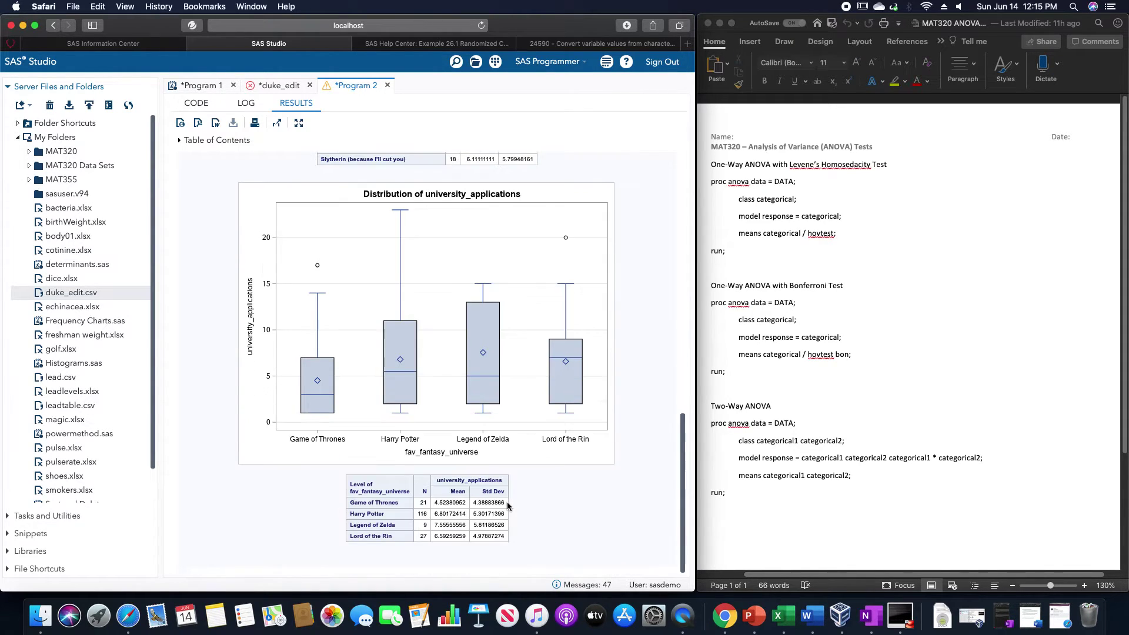
scroll(509, 506, up, 4)
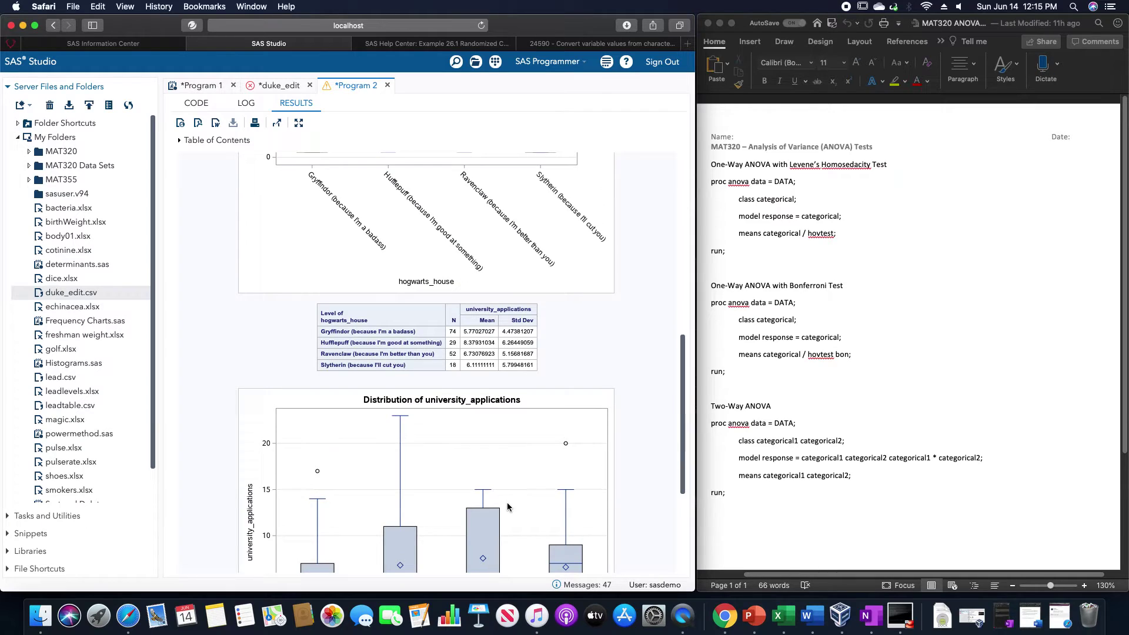
scroll(507, 502, down, 1)
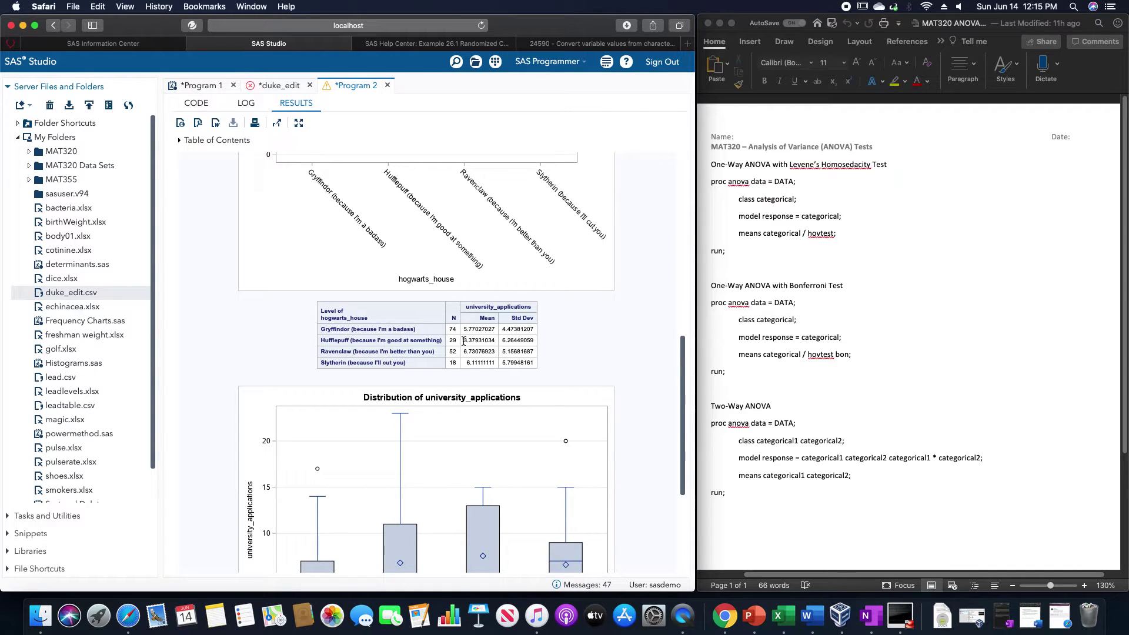
mouse_move(463, 342)
mouse_down()
mouse_move(491, 342)
mouse_move(480, 331)
mouse_up()
scroll(494, 338, down, 5)
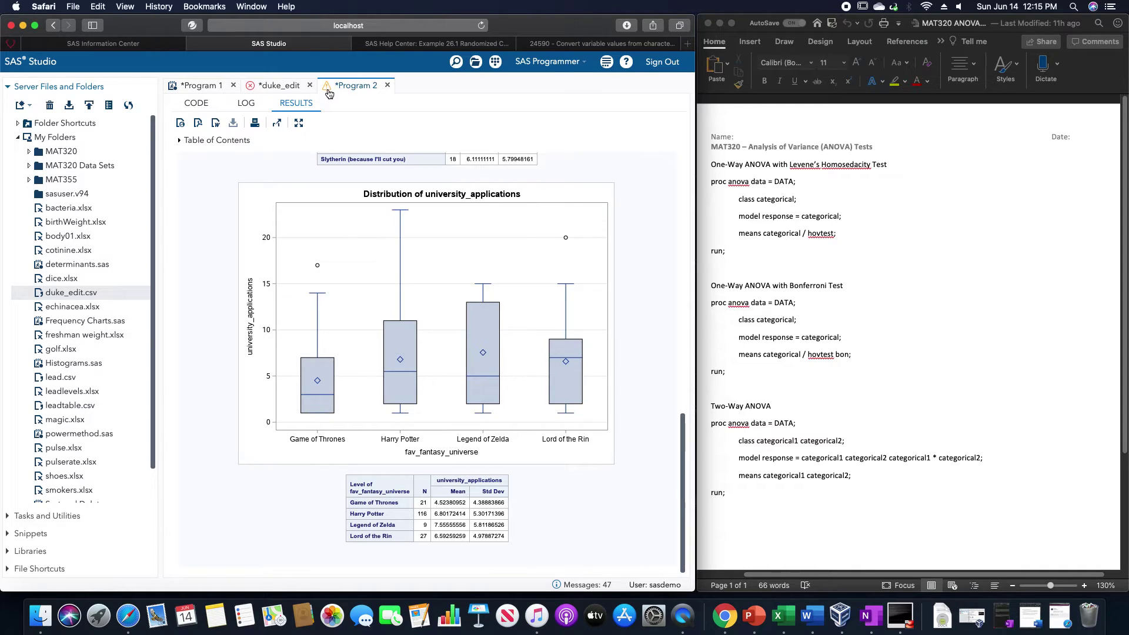
Read the full log warning that unequal cell counts make PROC GLM more appropriate
click(251, 110)
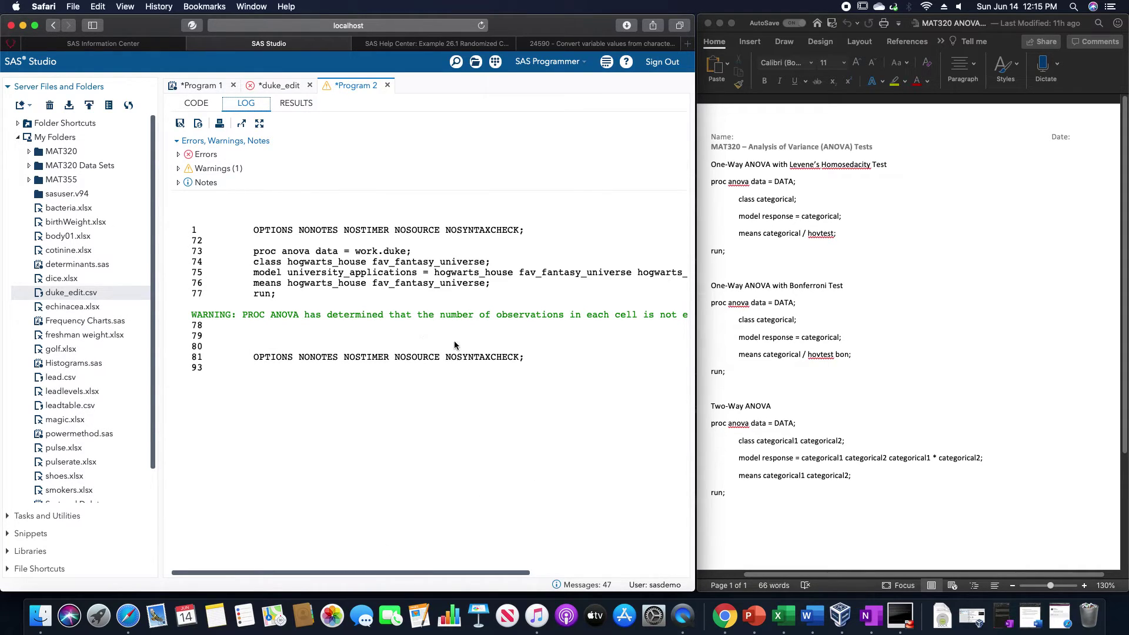
drag(492, 574, 682, 566)
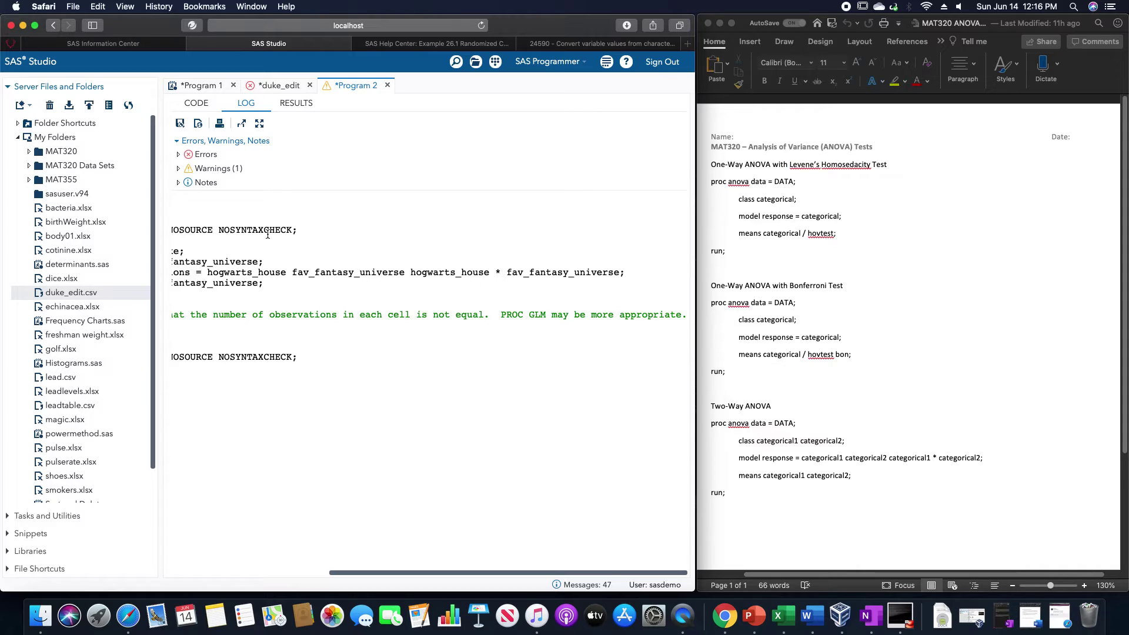
Paste the proc glm block on work.duke into the code at line 7
click(206, 101)
click(256, 200)
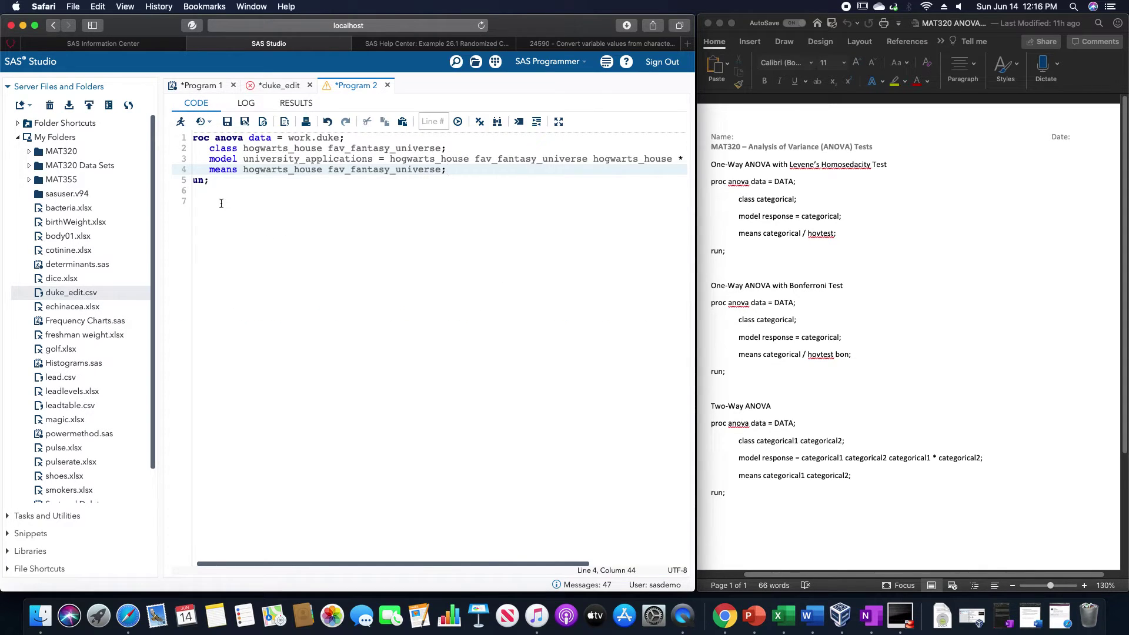
right_click(235, 319)
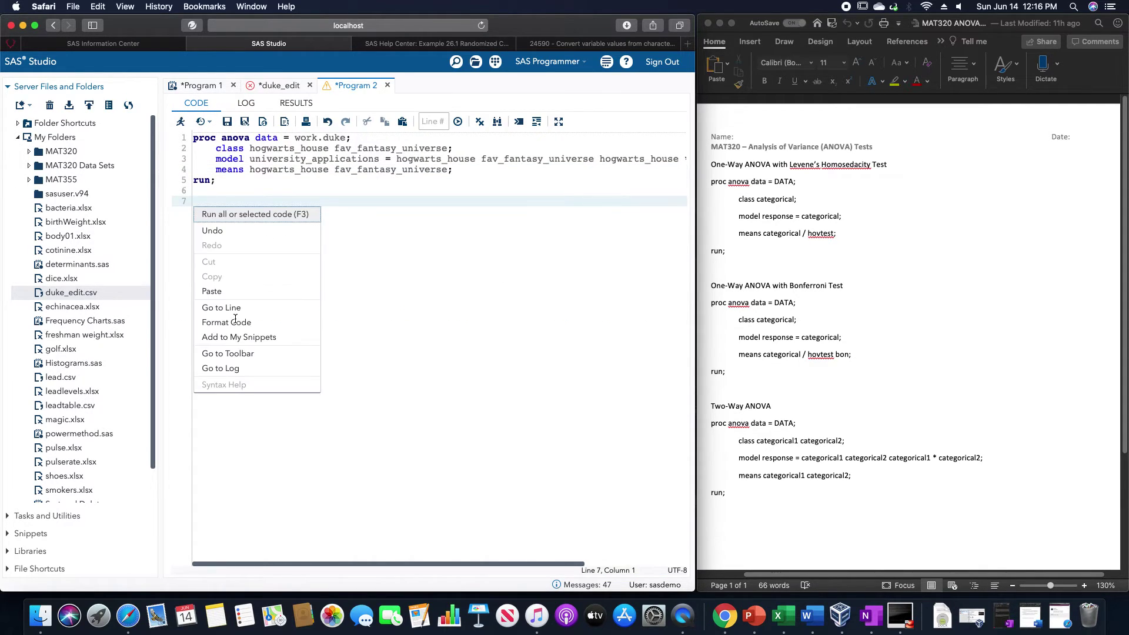
click(402, 122)
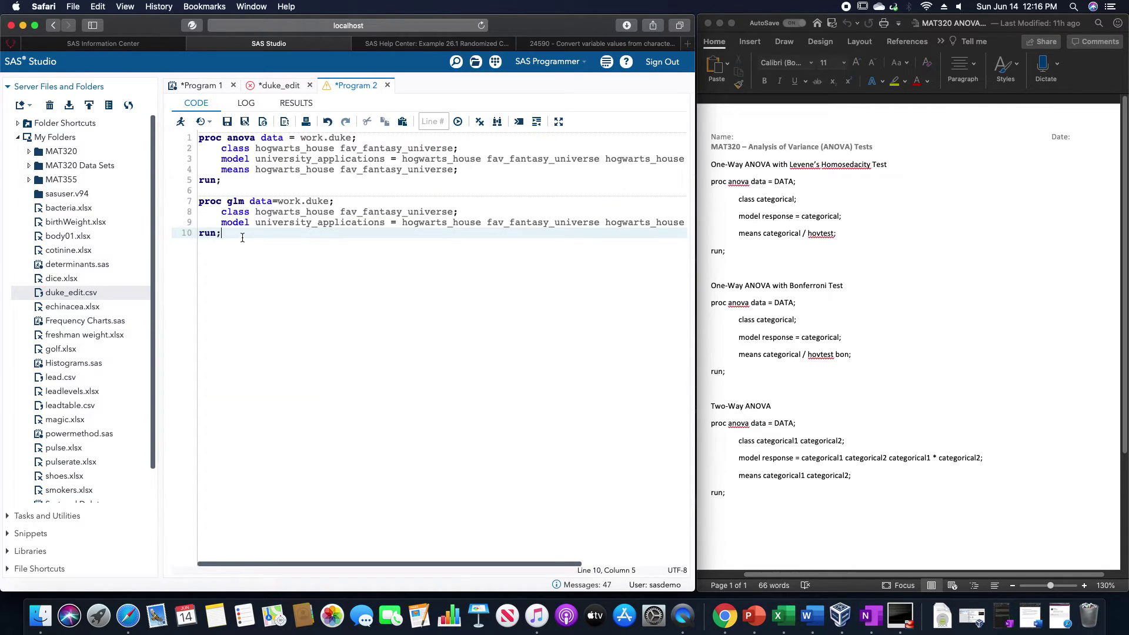
Add 'means hogwarts_house fav_fantasy_universe;' before the final run line and rerun both steps
click(199, 234)
key(Return)
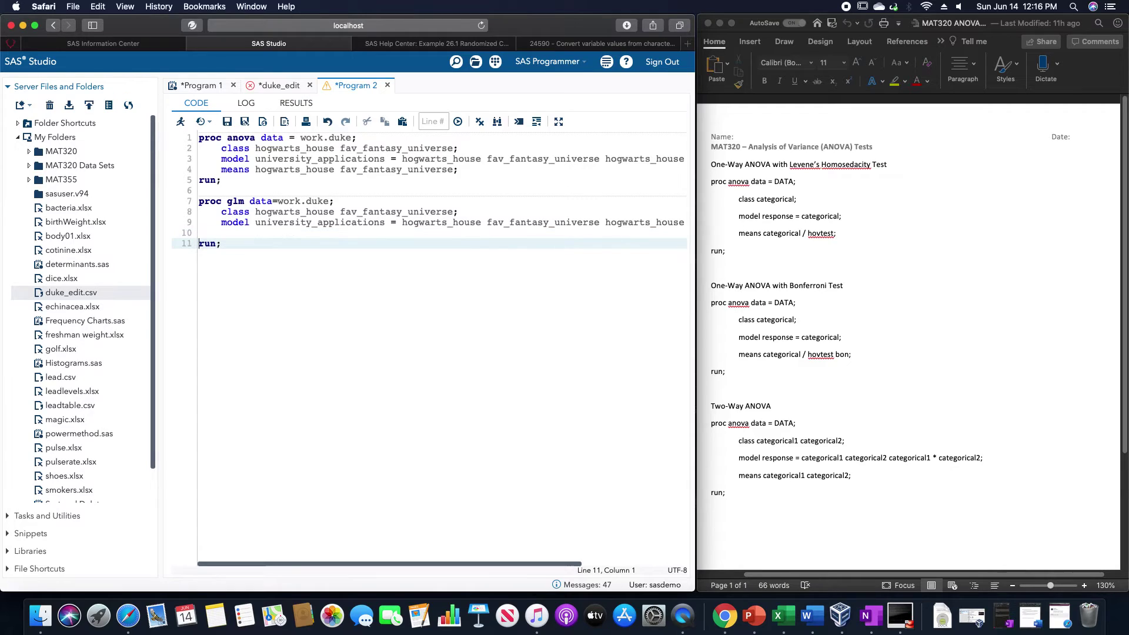
key(Up)
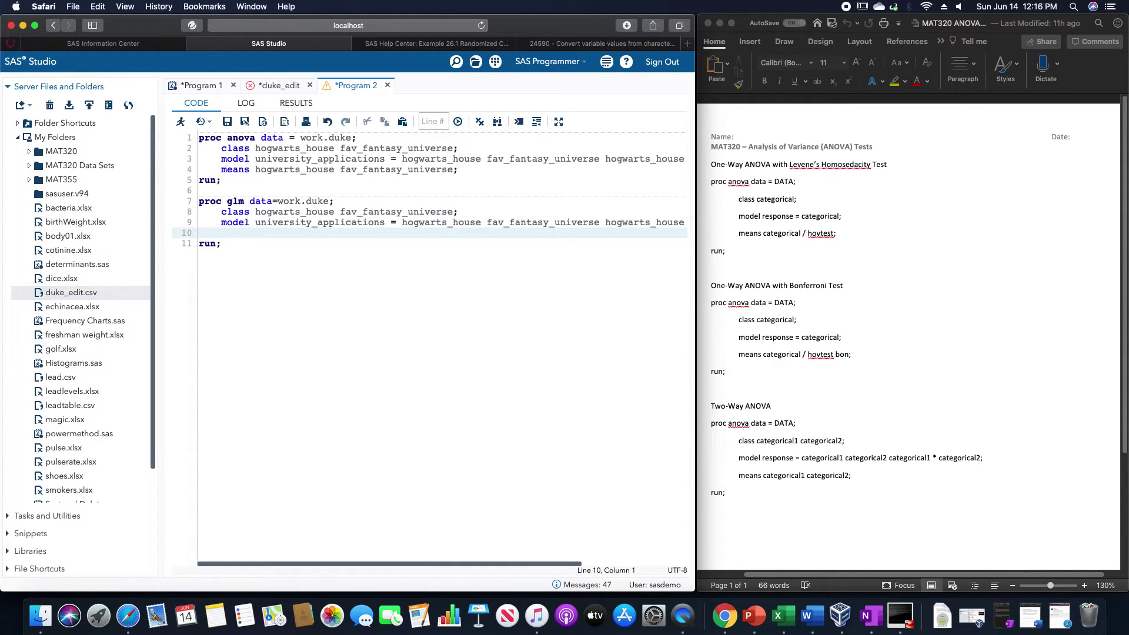
text(means hogwarts)
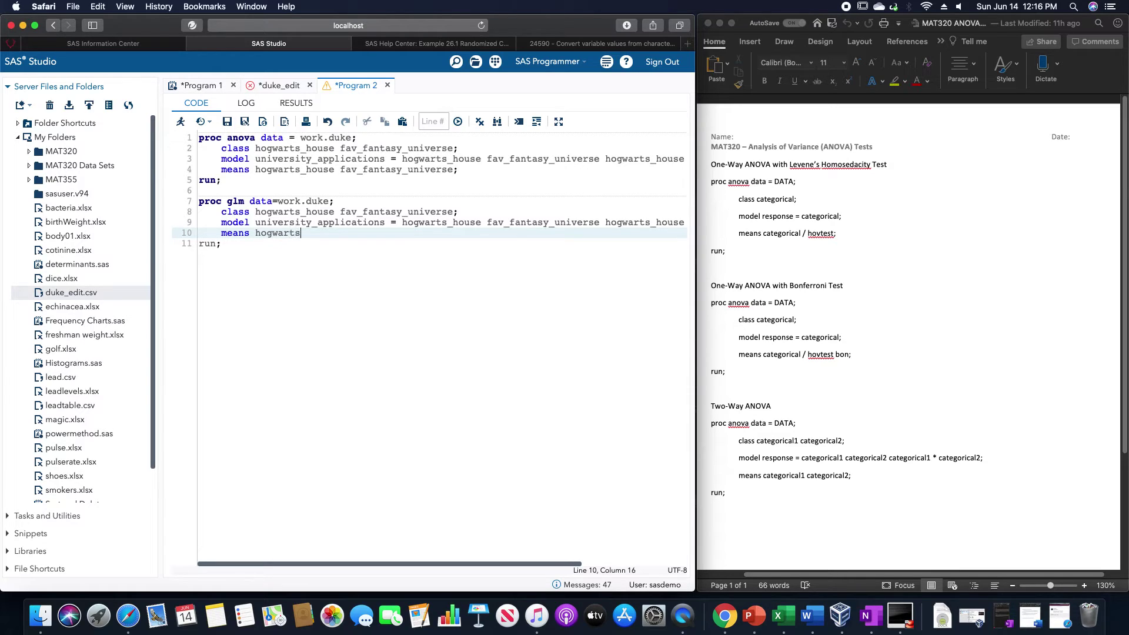
text(_house fav_fantase)
key(BackSpace)
key(BackSpace)
key(BackSpace)
text(iverse;)
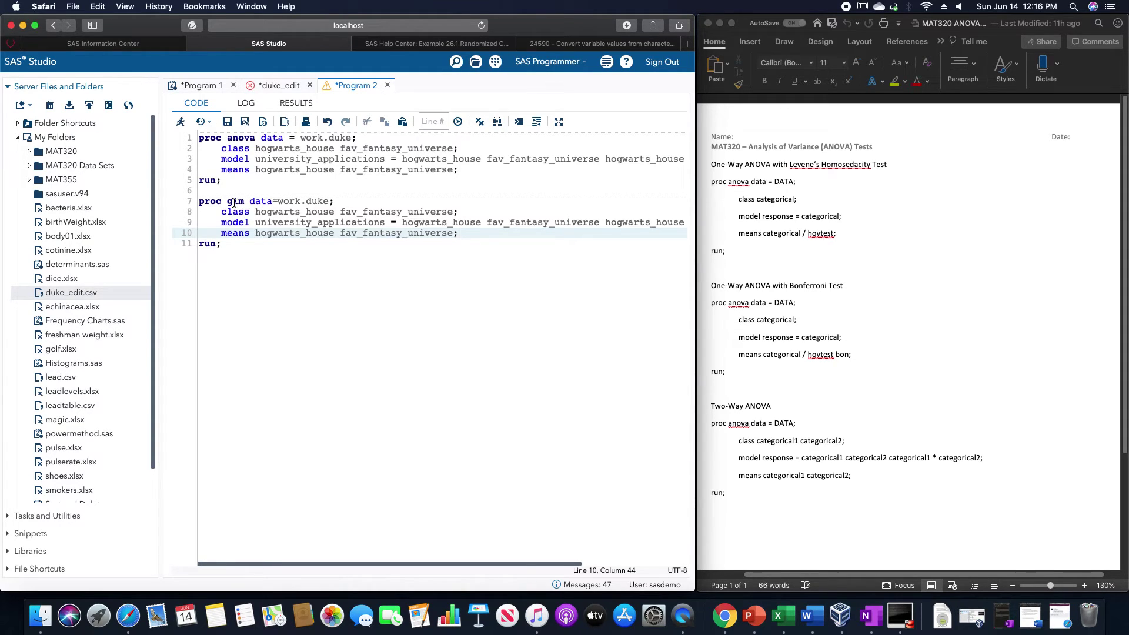
click(181, 121)
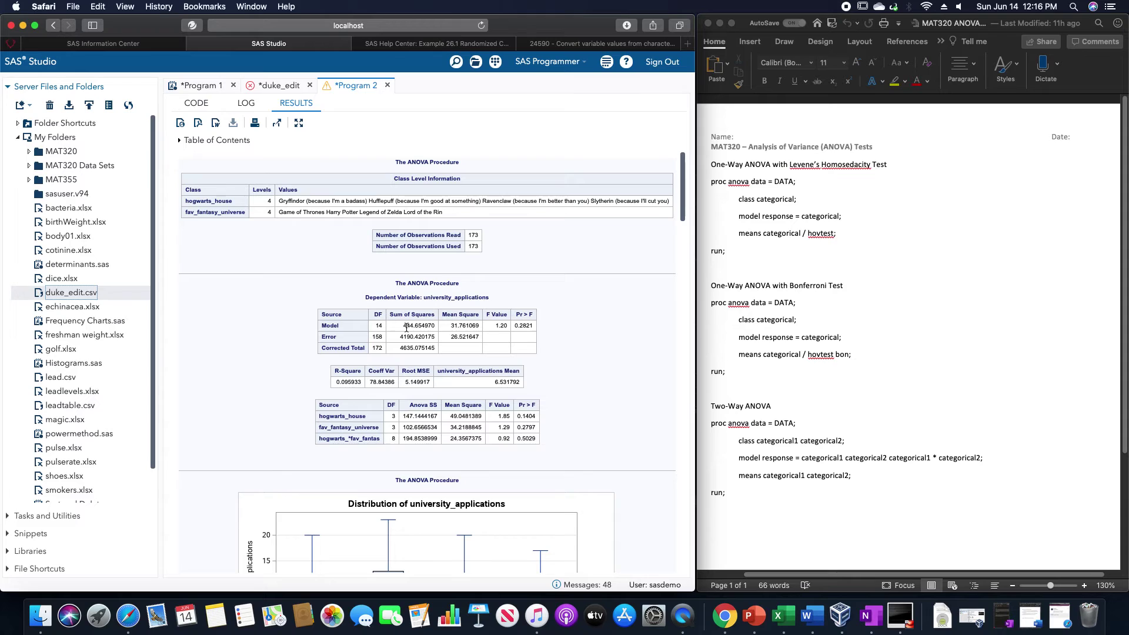
Scroll to the GLM Type I and III tables (interaction p = 0.4543) and the interaction plot
scroll(426, 339, down, 15)
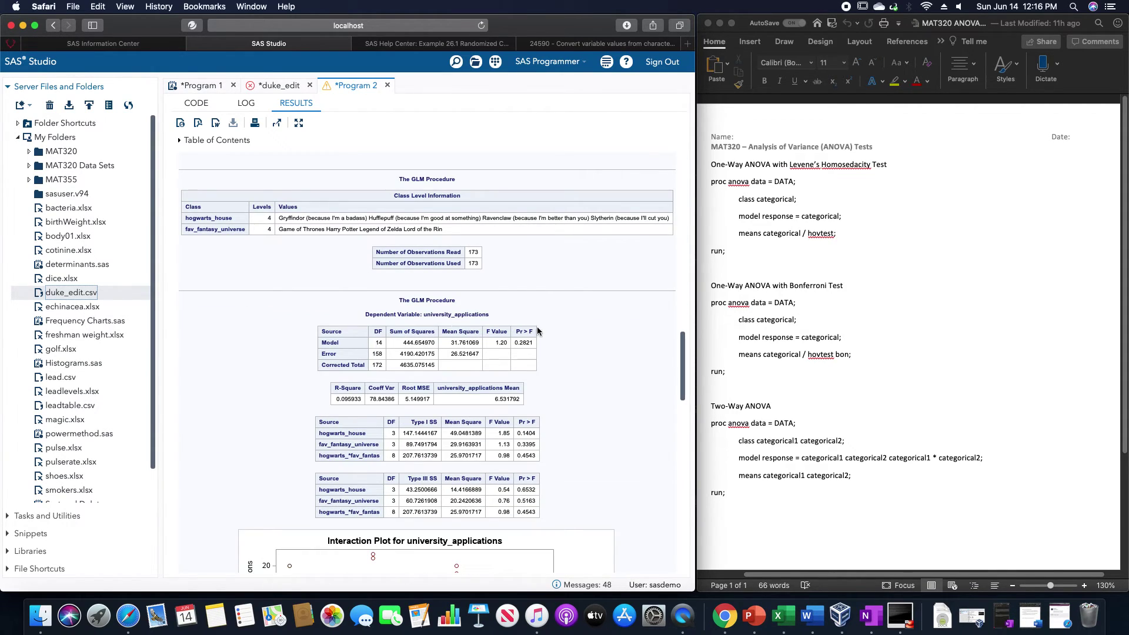
double_click(529, 344)
click(567, 355)
scroll(567, 370, down, 3)
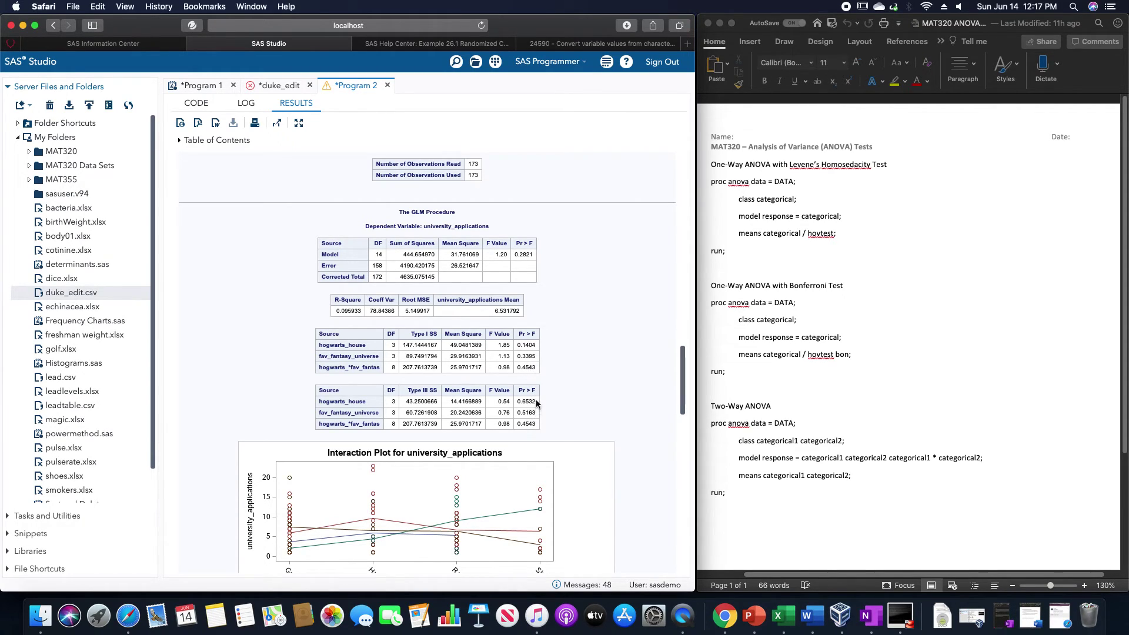
scroll(537, 425, down, 5)
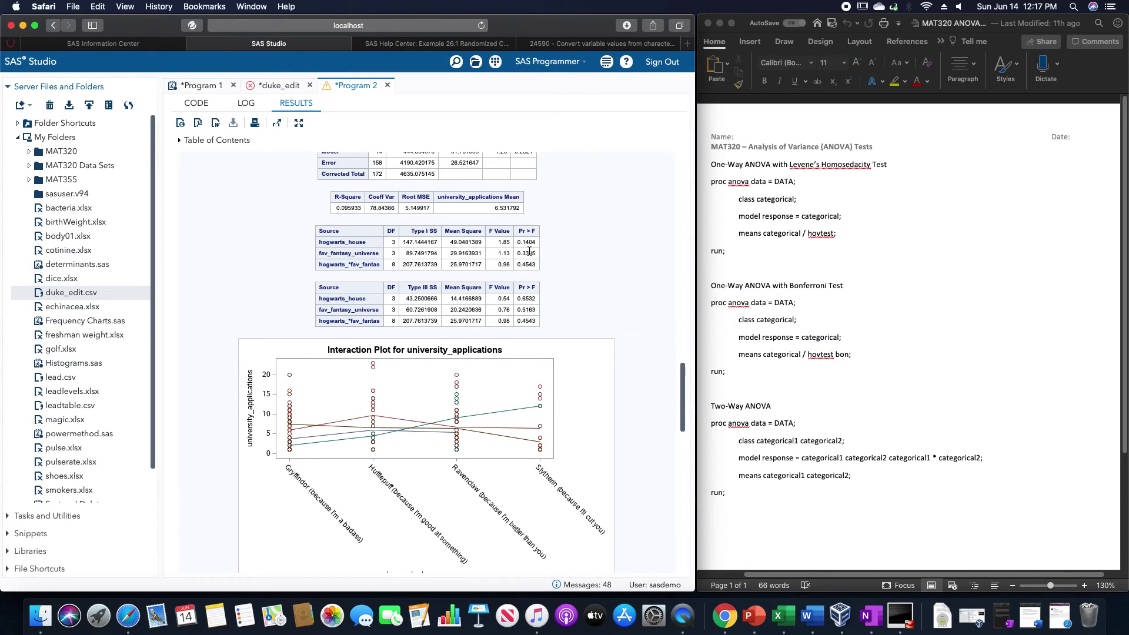
scroll(531, 325, down, 3)
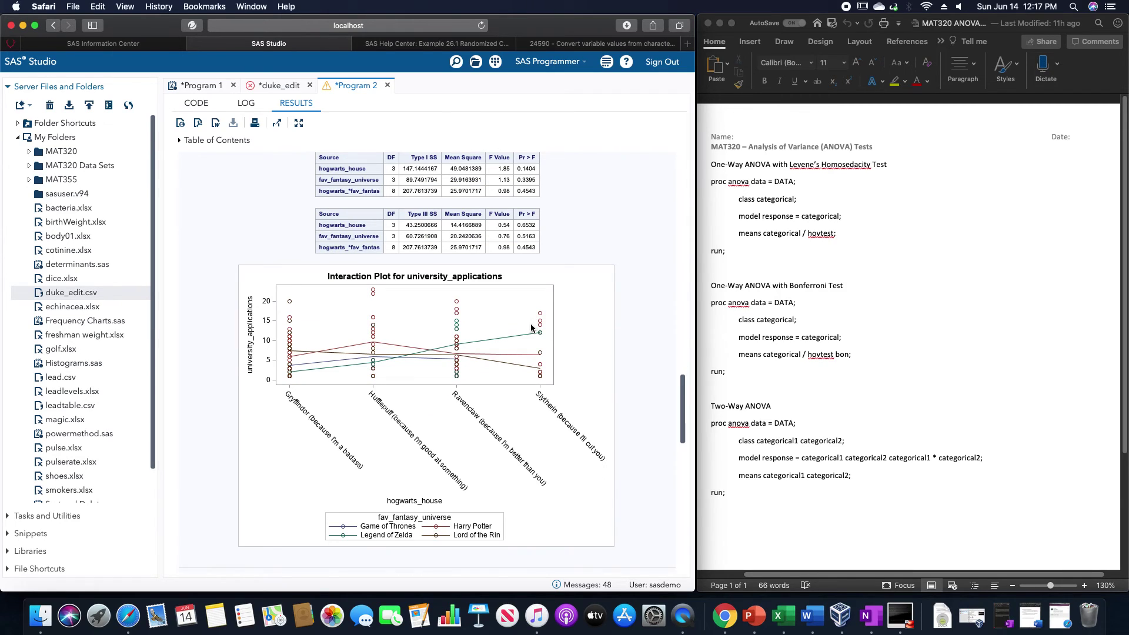
scroll(531, 328, down, 2)
scroll(531, 327, up, 7)
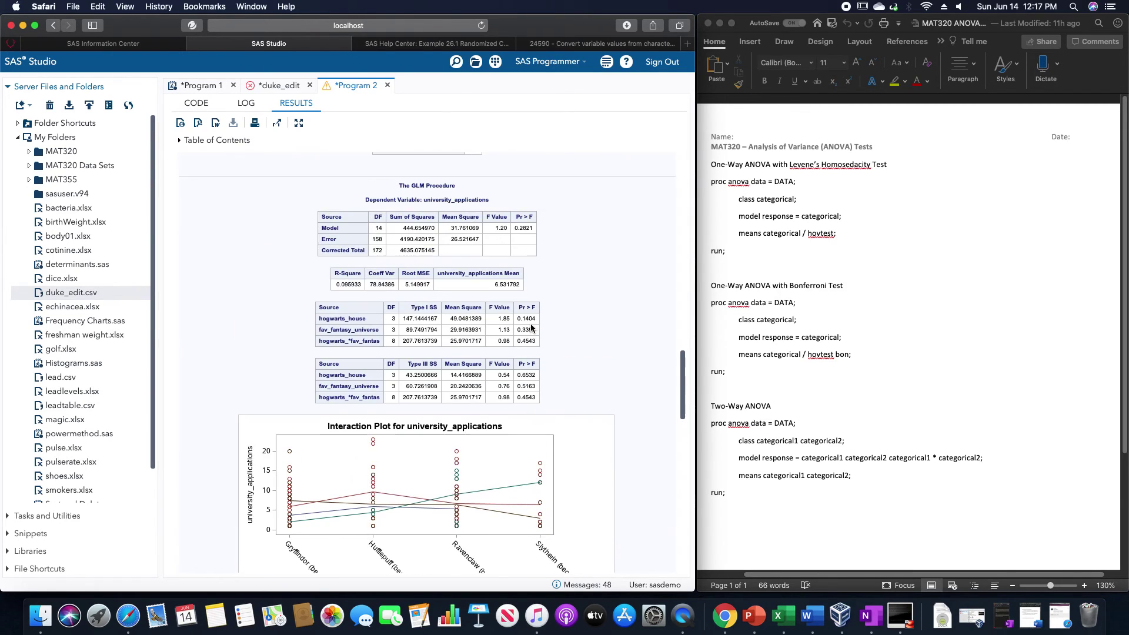
scroll(531, 328, up, 1)
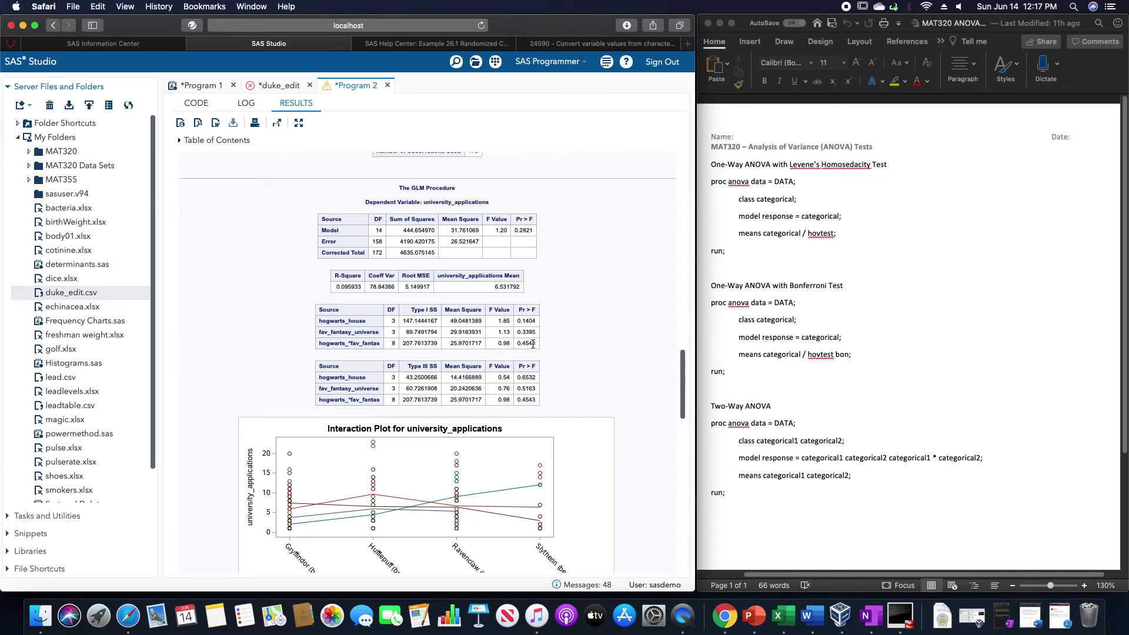
scroll(528, 360, down, 15)
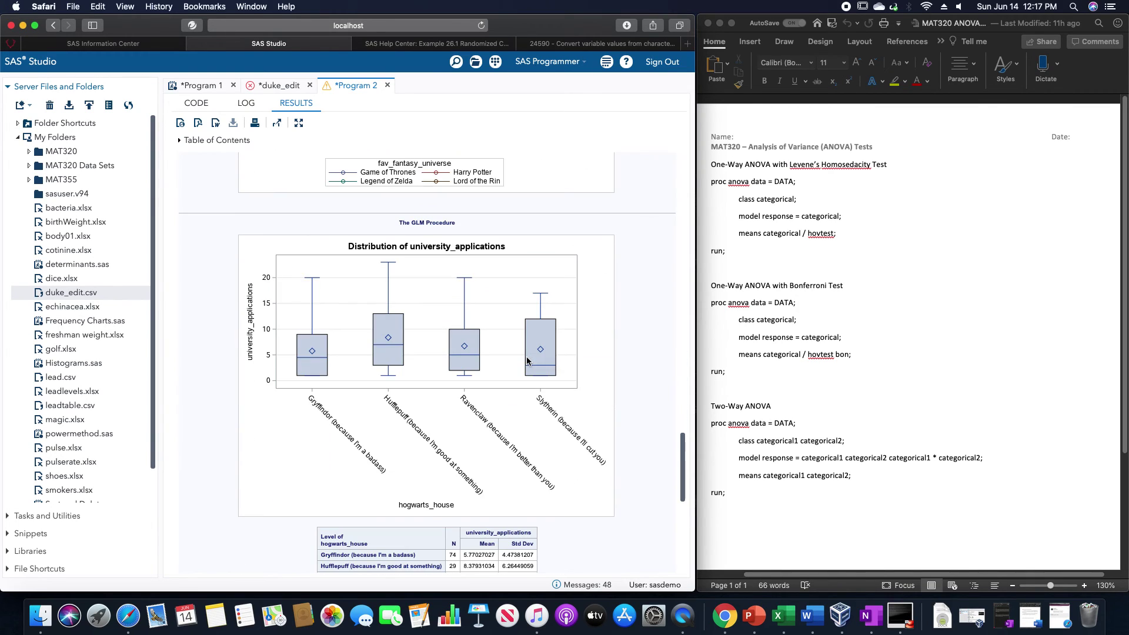
scroll(527, 361, down, 12)
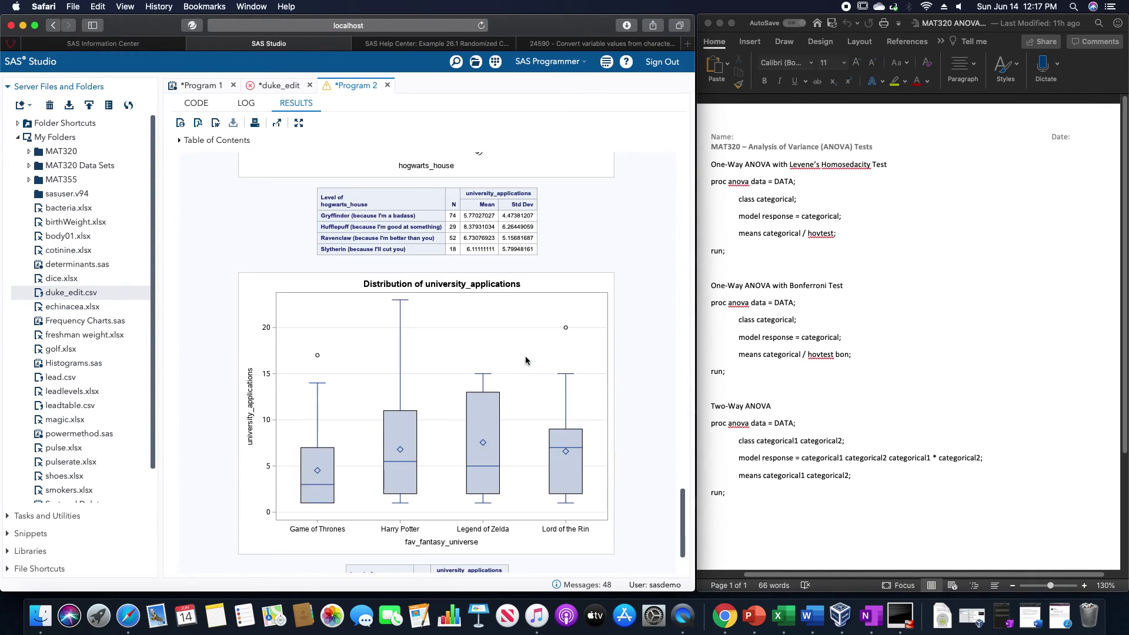
scroll(525, 360, up, 6)
scroll(524, 360, down, 10)
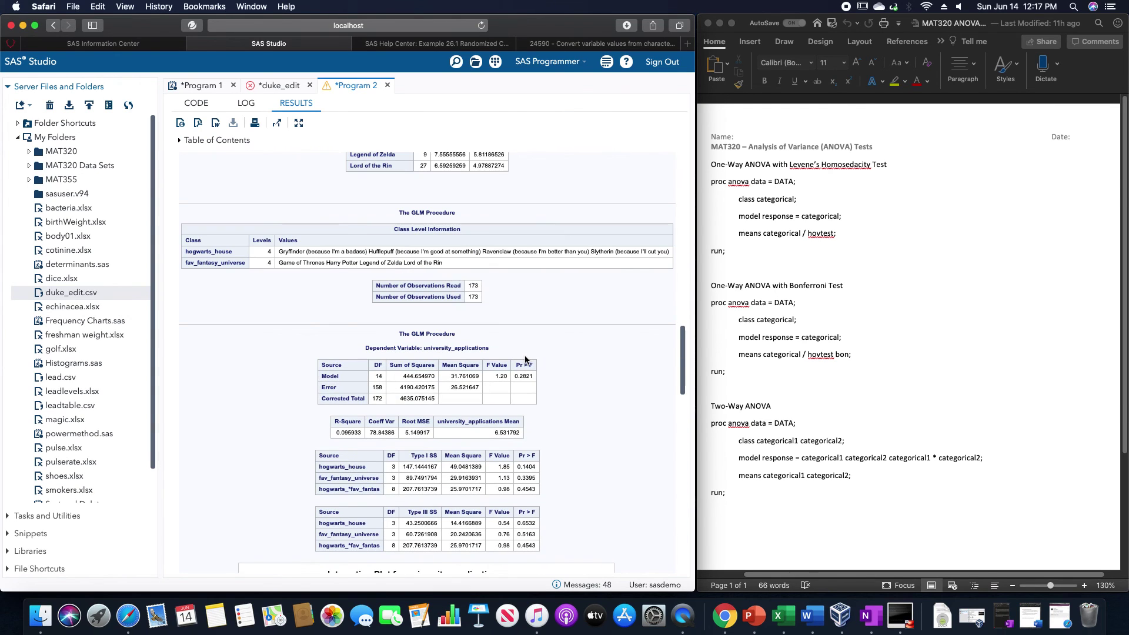
scroll(523, 356, up, 8)
scroll(523, 356, down, 15)
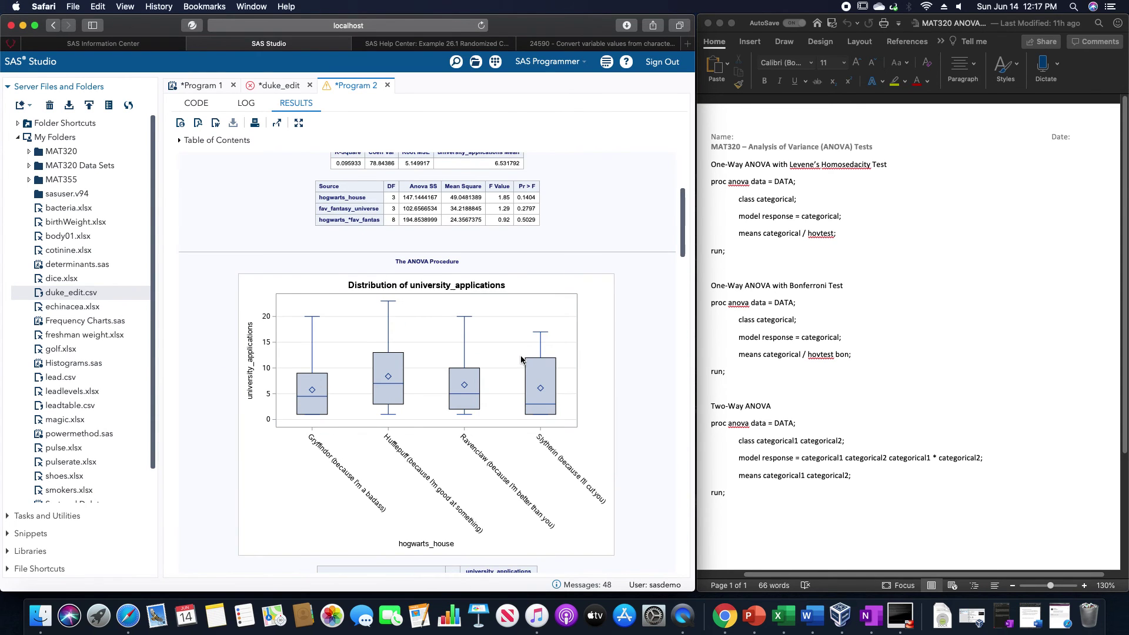
scroll(520, 360, down, 15)
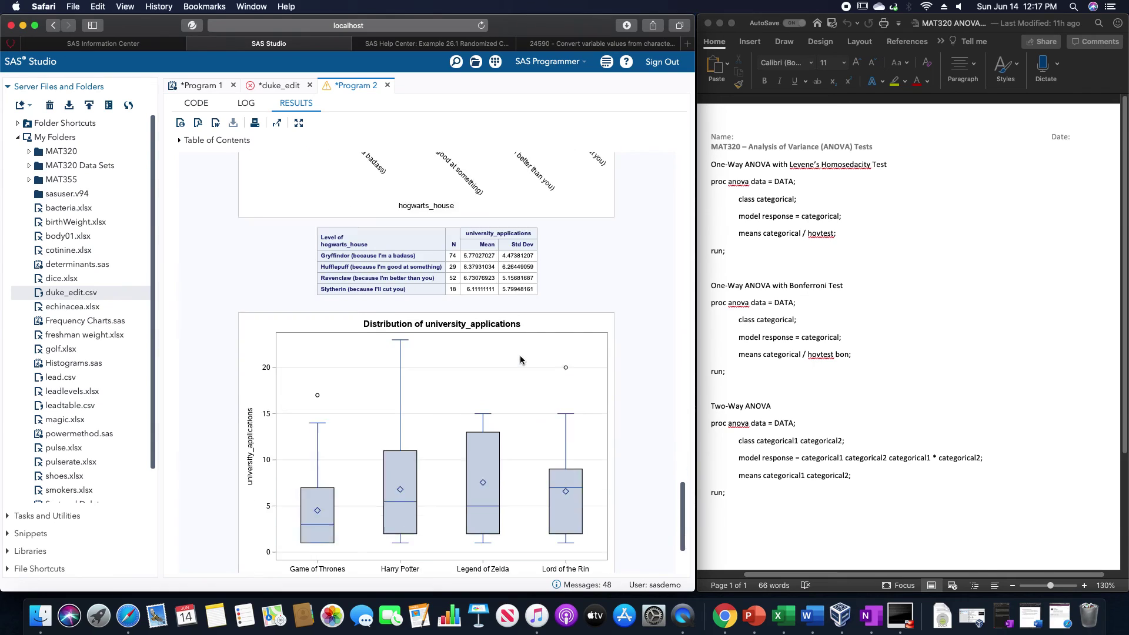
Check the log for both runs, highlighting the unequal cell counts warning
click(246, 104)
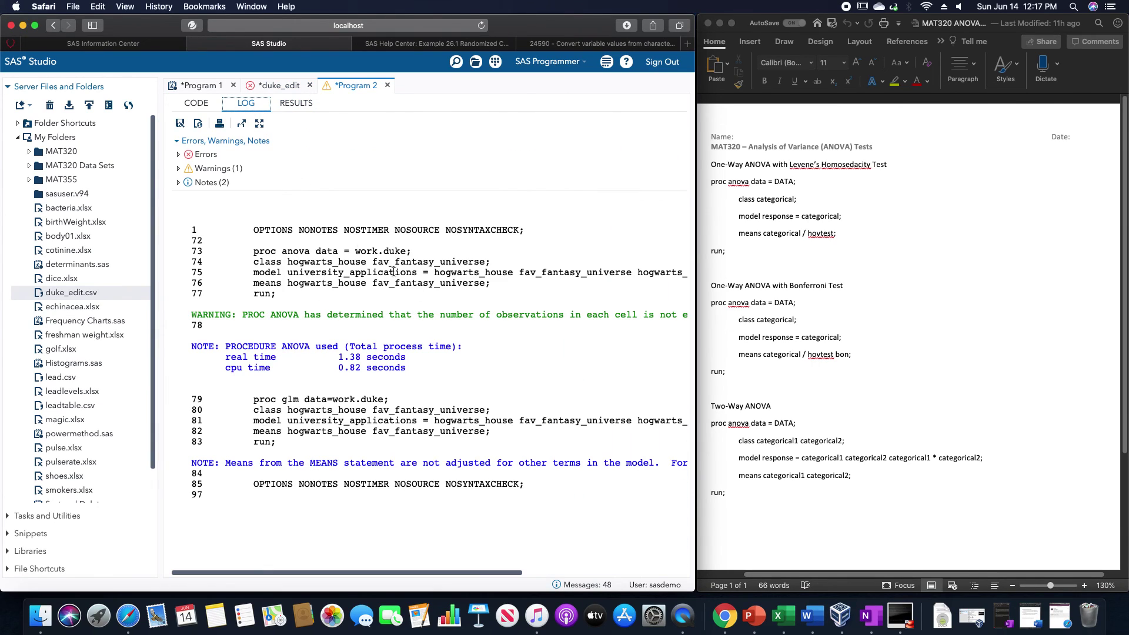
drag(197, 315, 580, 314)
click(580, 314)
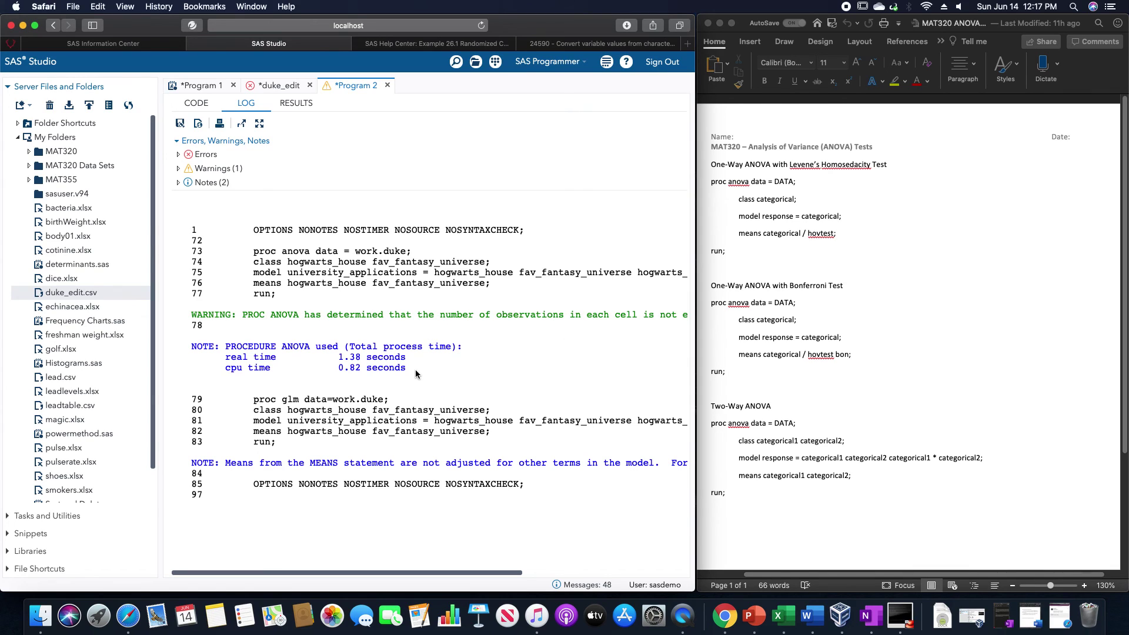